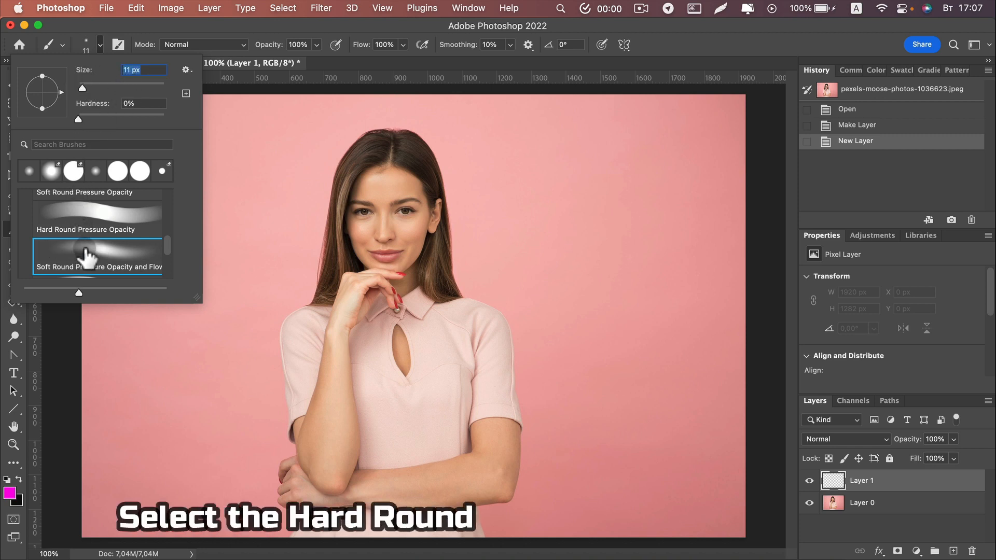
Choose the Hard Round Pressure Opacity brush preset for the Brush tool.
{"action": "scroll", "coordinate": [86, 254], "scroll_direction": "up", "scroll_amount": 5}
{"action": "scroll", "coordinate": [85, 254], "scroll_direction": "down", "scroll_amount": 2}
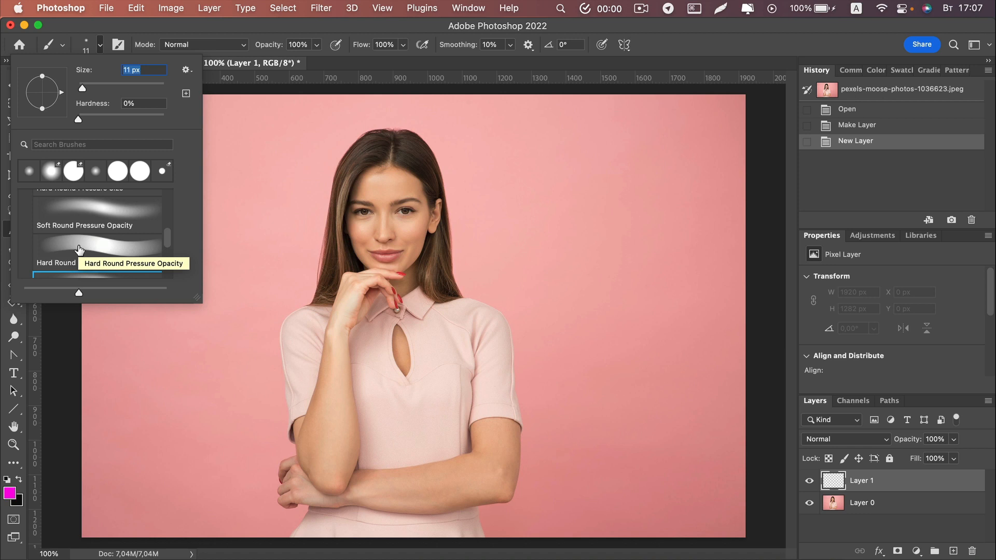
{"action": "left_click", "coordinate": [104, 247]}
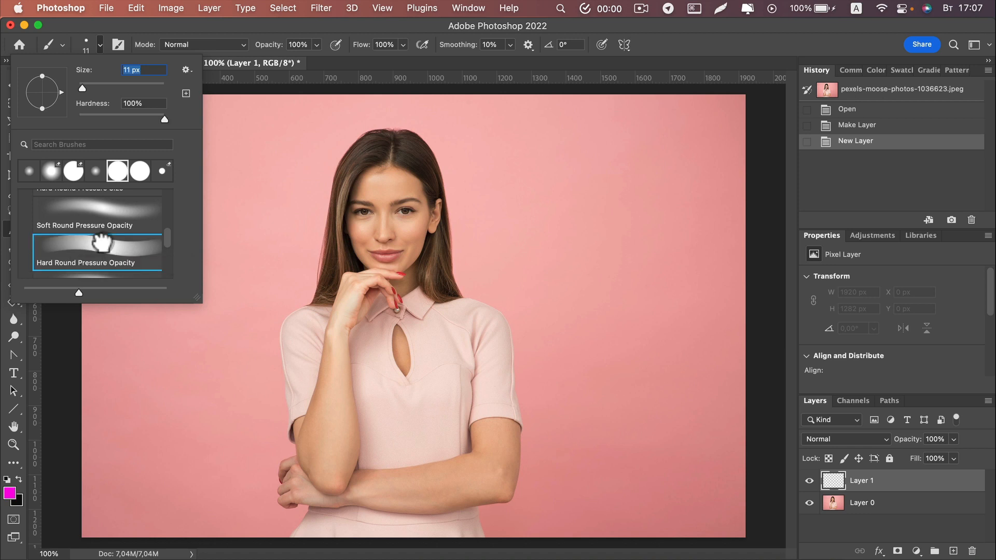
{"action": "key", "text": "Return"}
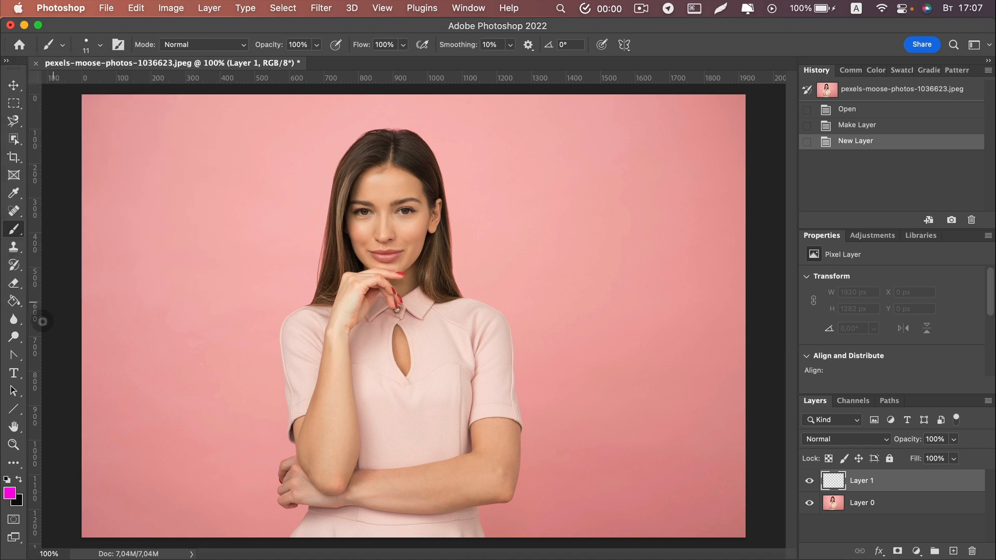
Trace a closed path around the whole outline of the woman with the Curvature Pen tool, from the top of her head counterclockwise.
{"action": "left_click", "coordinate": [17, 354]}
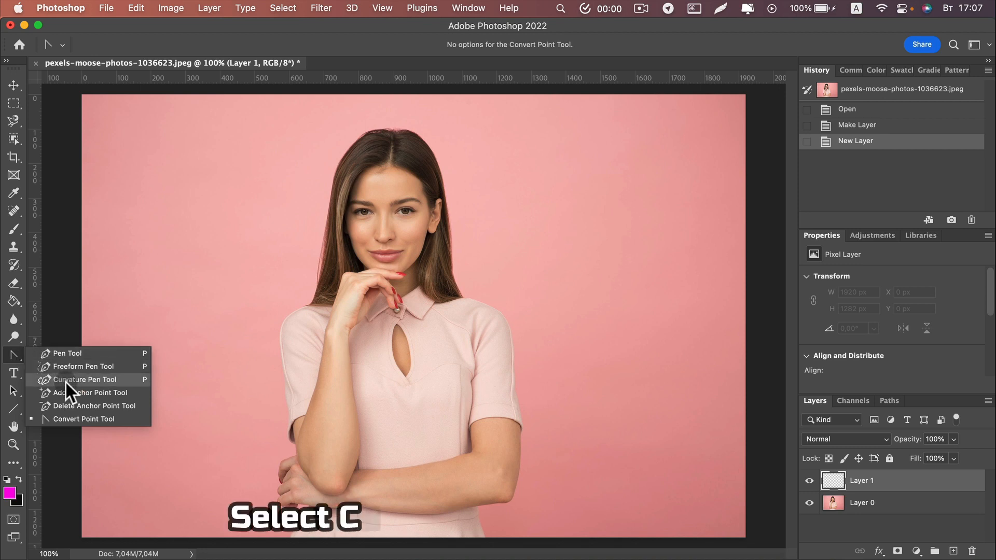
{"action": "left_click", "coordinate": [123, 381]}
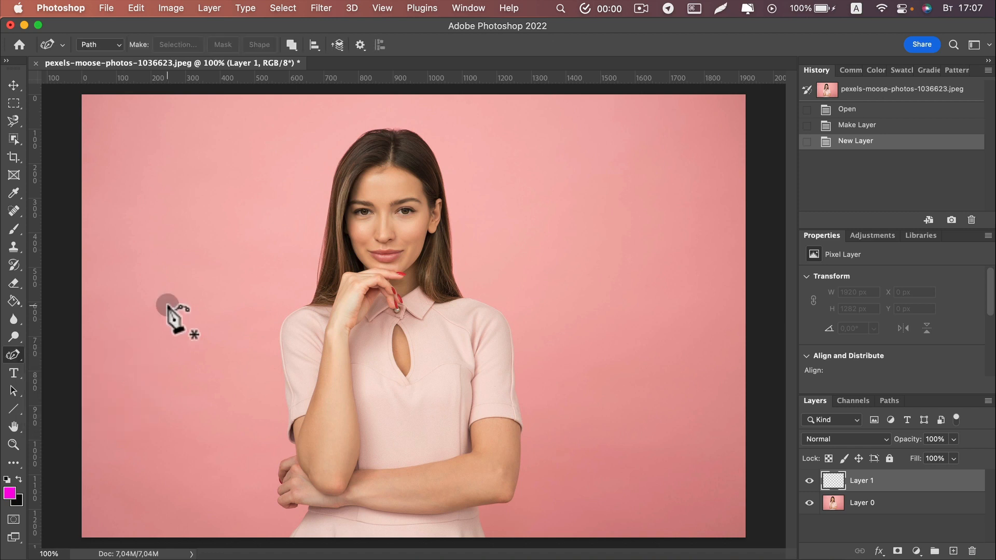
{"action": "left_click", "coordinate": [381, 128]}
{"action": "left_click", "coordinate": [368, 132]}
{"action": "left_click", "coordinate": [353, 145]}
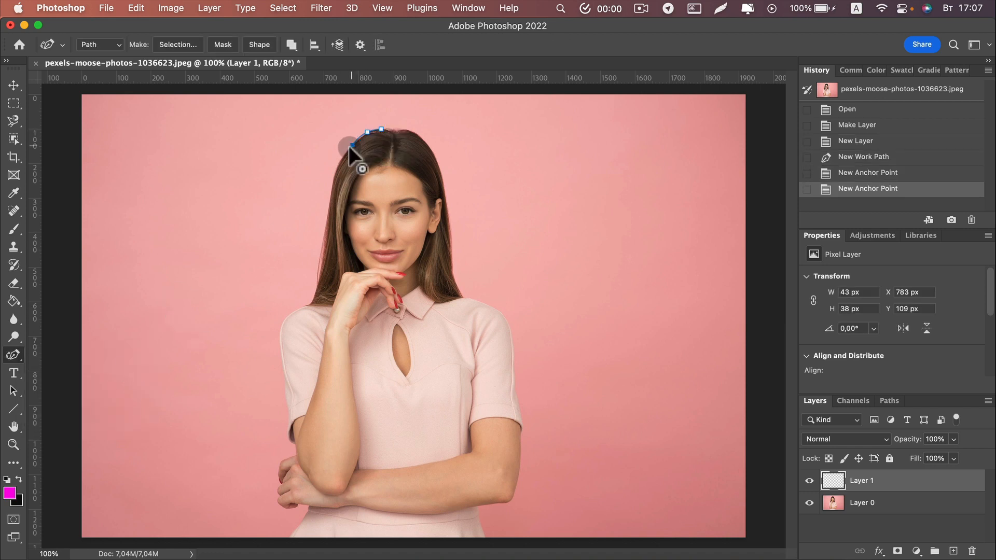
{"action": "left_click", "coordinate": [338, 165]}
{"action": "left_click", "coordinate": [332, 192]}
{"action": "left_click", "coordinate": [325, 220]}
{"action": "left_click", "coordinate": [323, 238]}
{"action": "left_click", "coordinate": [319, 261]}
{"action": "left_click", "coordinate": [316, 280]}
{"action": "left_click", "coordinate": [316, 288]}
{"action": "left_click", "coordinate": [311, 302]}
{"action": "left_click", "coordinate": [303, 306]}
{"action": "left_click", "coordinate": [295, 312]}
{"action": "left_click", "coordinate": [283, 324]}
{"action": "left_click", "coordinate": [280, 338]}
{"action": "left_click", "coordinate": [283, 361]}
{"action": "left_click", "coordinate": [286, 382]}
{"action": "left_click", "coordinate": [287, 402]}
{"action": "left_click", "coordinate": [291, 417]}
{"action": "left_click", "coordinate": [289, 431]}
{"action": "left_click", "coordinate": [291, 441]}
{"action": "left_click", "coordinate": [295, 443]}
{"action": "left_click", "coordinate": [296, 450]}
{"action": "left_click", "coordinate": [295, 456]}
{"action": "left_click", "coordinate": [289, 457]}
{"action": "left_click", "coordinate": [281, 461]}
{"action": "left_click", "coordinate": [278, 475]}
{"action": "left_click", "coordinate": [281, 481]}
{"action": "left_click", "coordinate": [278, 489]}
{"action": "left_click", "coordinate": [281, 495]}
{"action": "left_click", "coordinate": [278, 500]}
{"action": "left_click", "coordinate": [281, 507]}
{"action": "left_click", "coordinate": [289, 507]}
{"action": "left_click", "coordinate": [299, 507]}
{"action": "left_click", "coordinate": [309, 506]}
{"action": "left_click", "coordinate": [304, 515]}
{"action": "left_click", "coordinate": [295, 530]}
{"action": "left_click", "coordinate": [288, 536]}
{"action": "left_click", "coordinate": [304, 536]}
{"action": "left_click", "coordinate": [321, 537]}
{"action": "left_click", "coordinate": [340, 536]}
{"action": "left_click", "coordinate": [361, 537]}
{"action": "left_click", "coordinate": [384, 537]}
{"action": "left_click", "coordinate": [408, 536]}
{"action": "left_click", "coordinate": [438, 536]}
{"action": "left_click", "coordinate": [485, 537]}
{"action": "left_click", "coordinate": [477, 506]}
{"action": "left_click", "coordinate": [511, 503]}
{"action": "left_click", "coordinate": [519, 473]}
{"action": "left_click", "coordinate": [522, 431]}
{"action": "left_click", "coordinate": [520, 406]}
{"action": "left_click", "coordinate": [517, 392]}
{"action": "left_click", "coordinate": [514, 364]}
{"action": "left_click", "coordinate": [512, 336]}
{"action": "left_click", "coordinate": [502, 312]}
{"action": "left_click", "coordinate": [488, 302]}
{"action": "left_click", "coordinate": [471, 295]}
{"action": "left_click", "coordinate": [463, 296]}
{"action": "left_click", "coordinate": [452, 263]}
{"action": "left_click", "coordinate": [451, 226]}
{"action": "left_click", "coordinate": [446, 195]}
{"action": "left_click", "coordinate": [425, 140]}
{"action": "left_click", "coordinate": [410, 130]}
{"action": "left_click", "coordinate": [395, 129]}
{"action": "left_click", "coordinate": [381, 128]}
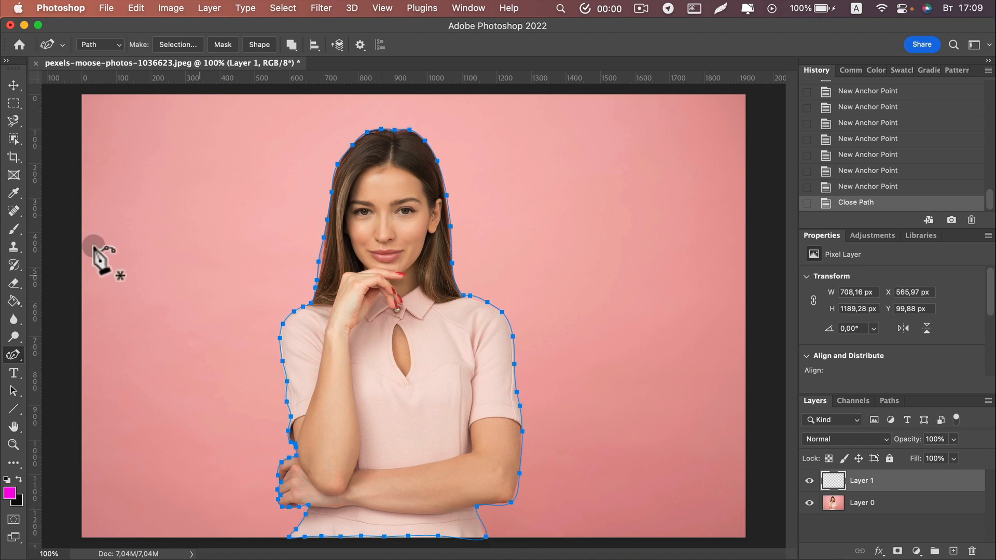
Correct the anchor points along the bottom edge of the path with the Convert Point tool so the dress hem is straight.
{"action": "left_click", "coordinate": [13, 356]}
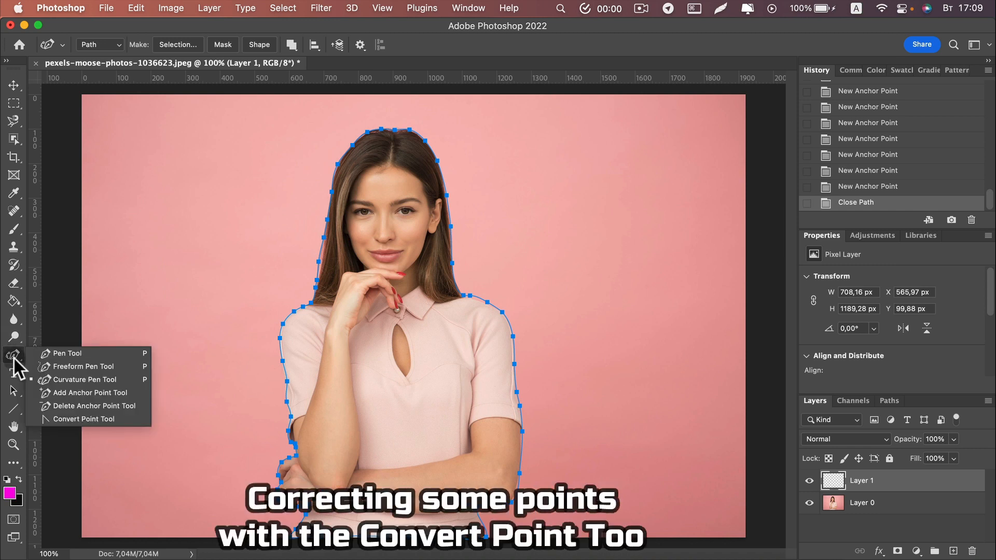
{"action": "left_click", "coordinate": [103, 420]}
{"action": "left_click", "coordinate": [273, 501]}
{"action": "left_click", "coordinate": [409, 536]}
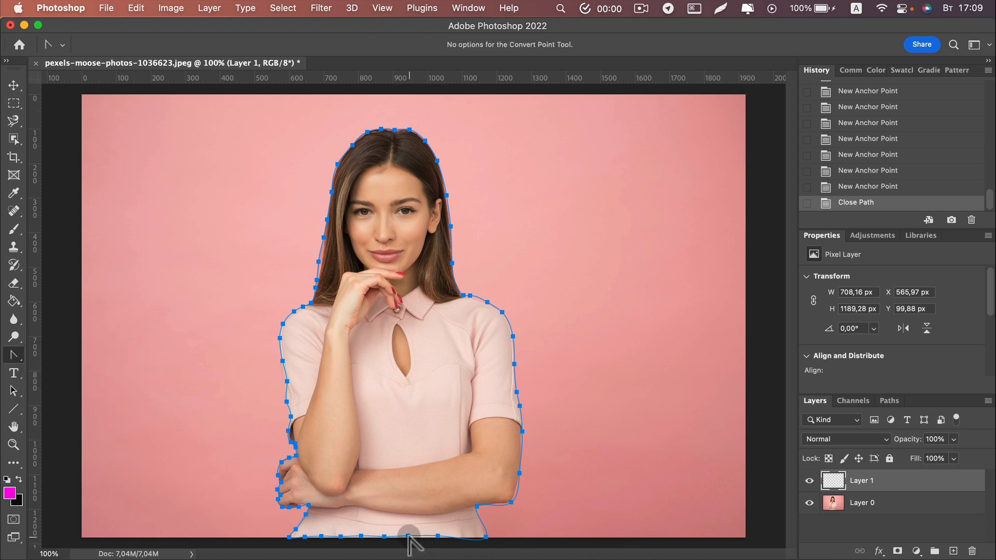
{"action": "left_click", "coordinate": [409, 537]}
{"action": "left_click", "coordinate": [438, 536]}
{"action": "left_click", "coordinate": [485, 536]}
{"action": "left_click", "coordinate": [485, 535]}
{"action": "left_click", "coordinate": [438, 535]}
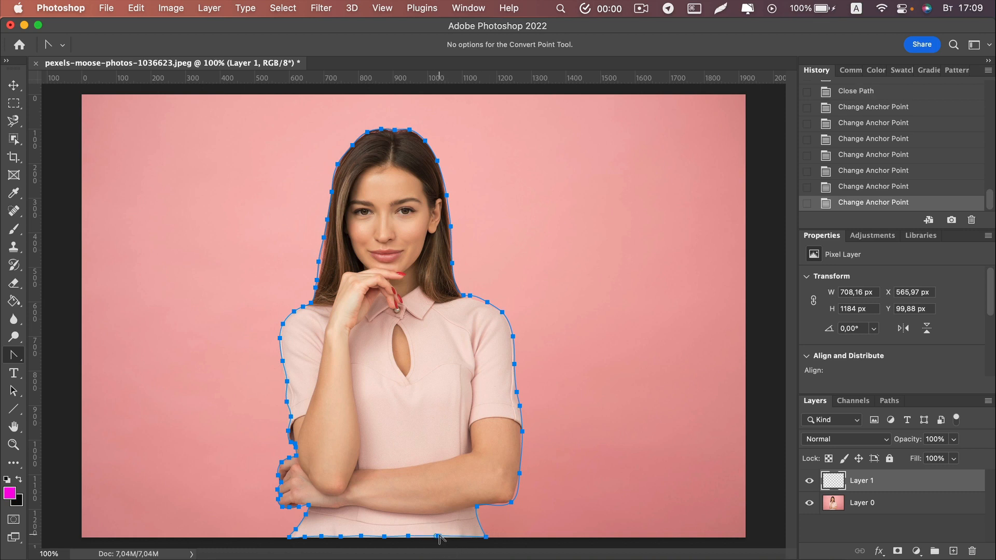
Convert the path's anchor points along the elbow, sleeve and shoulder on the image's right side, plus one on the bottom edge.
{"action": "left_click", "coordinate": [512, 503]}
{"action": "left_click", "coordinate": [520, 473]}
{"action": "left_click", "coordinate": [523, 431]}
{"action": "left_click", "coordinate": [520, 406]}
{"action": "left_click", "coordinate": [514, 363]}
{"action": "left_click", "coordinate": [513, 336]}
{"action": "left_click", "coordinate": [502, 313]}
{"action": "left_click", "coordinate": [487, 302]}
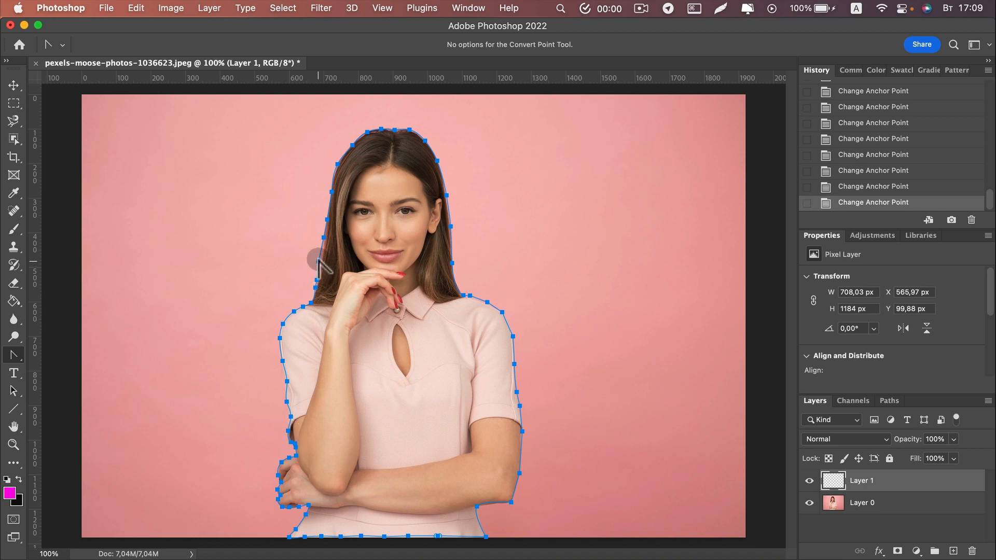
{"action": "left_click", "coordinate": [361, 536]}
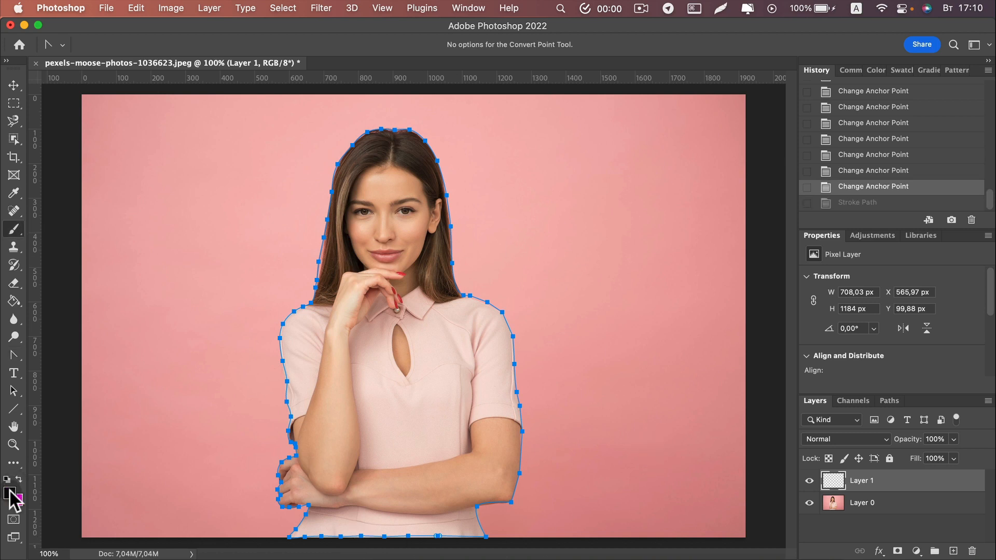
Set the foreground color to near-white, fefefe.
{"action": "left_click", "coordinate": [11, 493]}
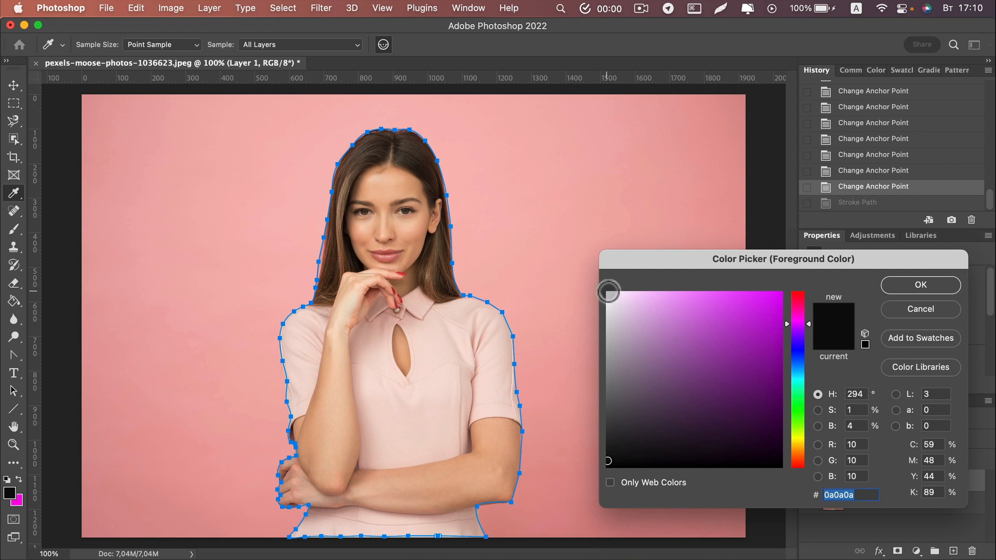
{"action": "left_click", "coordinate": [607, 292]}
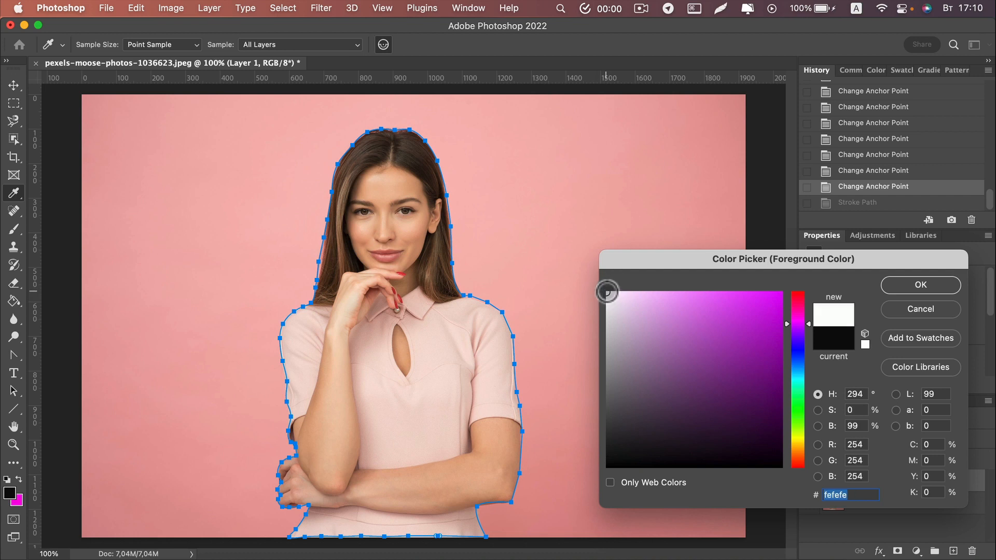
{"action": "left_click", "coordinate": [896, 285]}
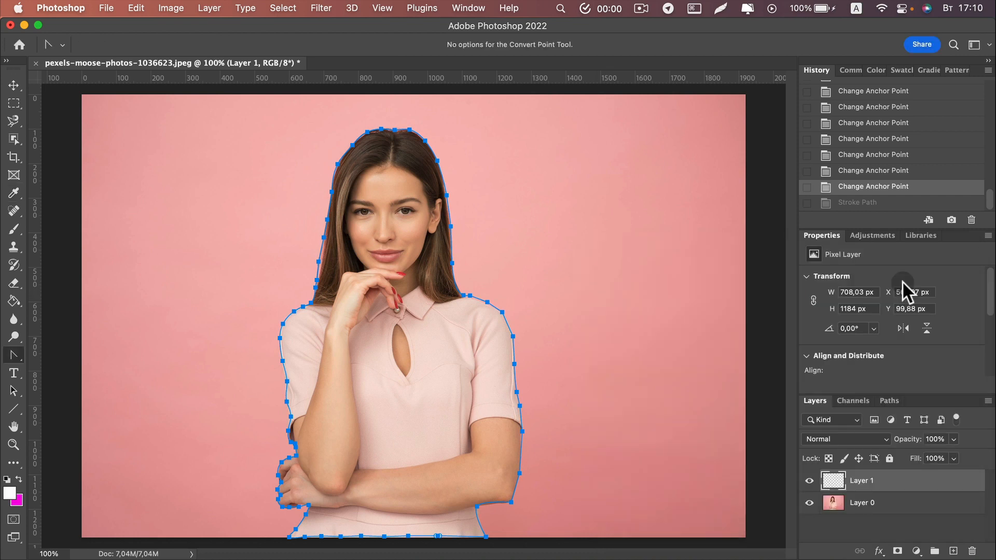
Stroke the outline path with the Brush without simulated pressure on Layer 1, and delete the path.
{"action": "right_click", "coordinate": [382, 130]}
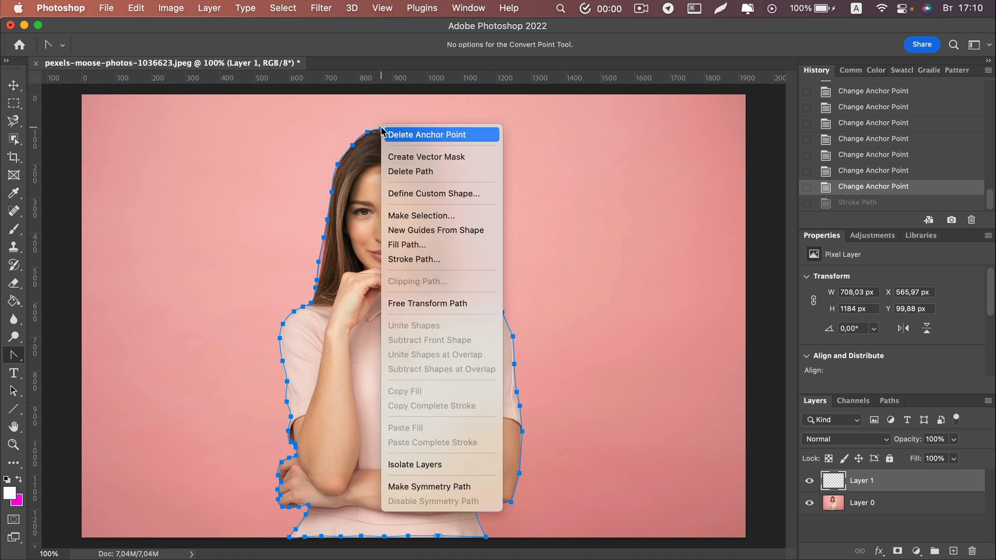
{"action": "left_click", "coordinate": [451, 256]}
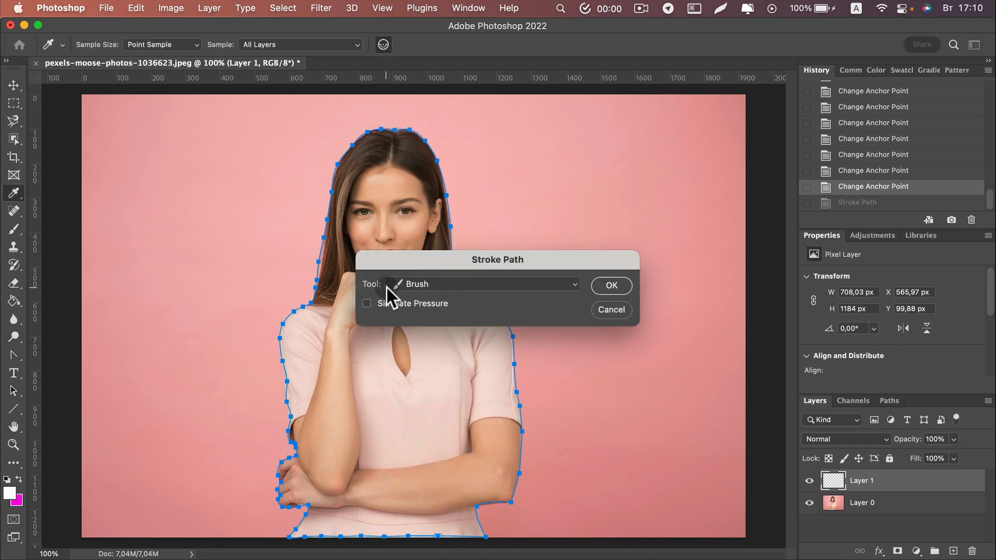
{"action": "left_click", "coordinate": [612, 286]}
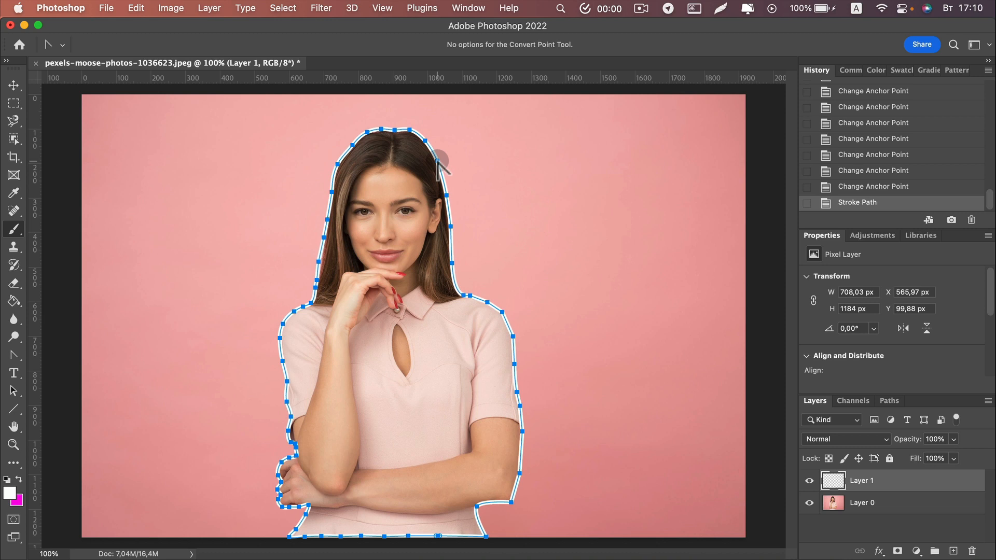
{"action": "right_click", "coordinate": [438, 165]}
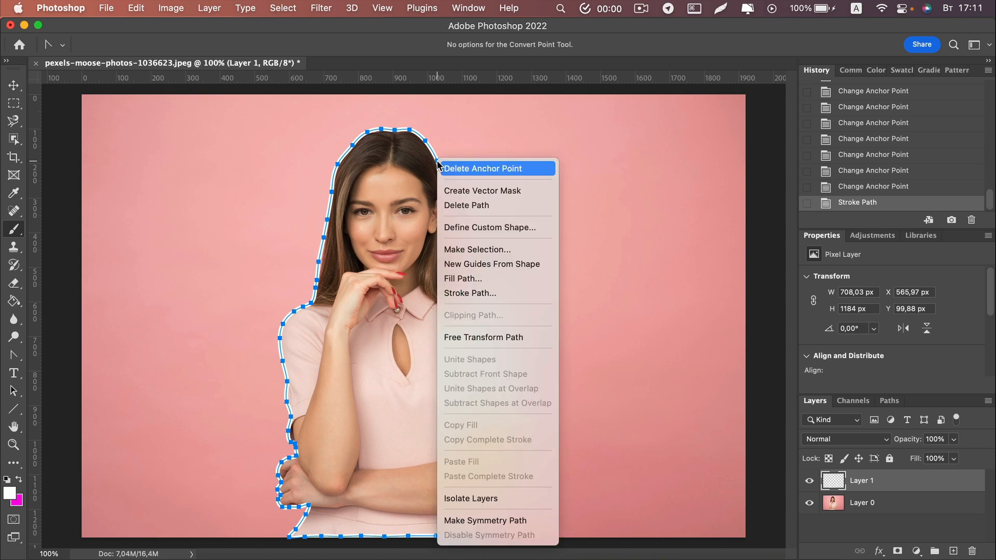
{"action": "left_click", "coordinate": [515, 205]}
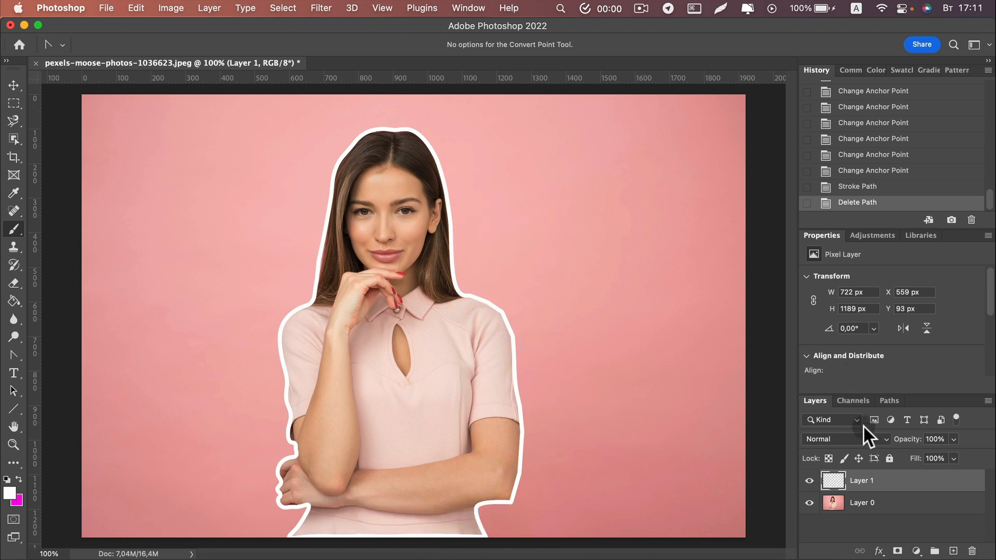
Duplicate Layer 0, and hide both the outline on Layer 1 and the original Layer 0.
{"action": "left_click", "coordinate": [863, 508]}
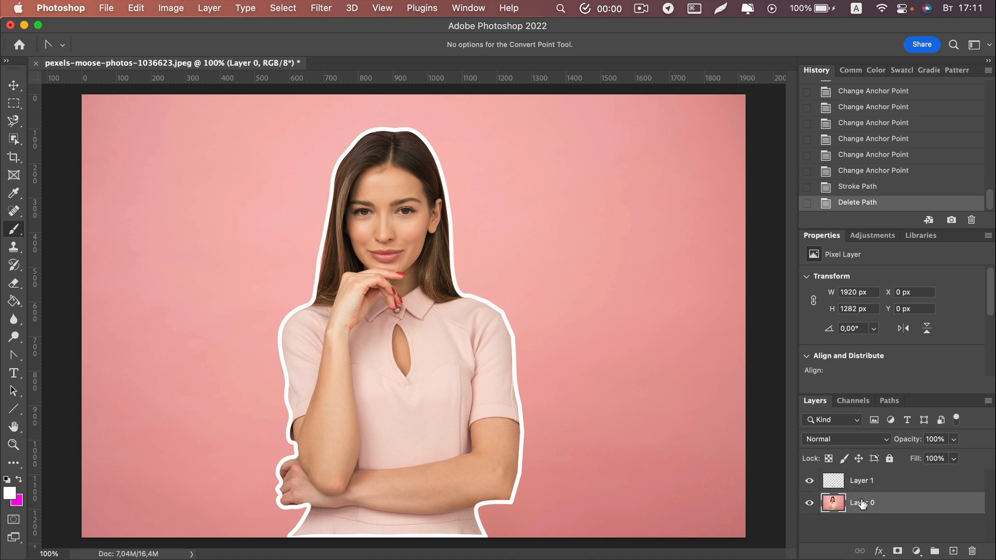
{"action": "left_click", "coordinate": [809, 481]}
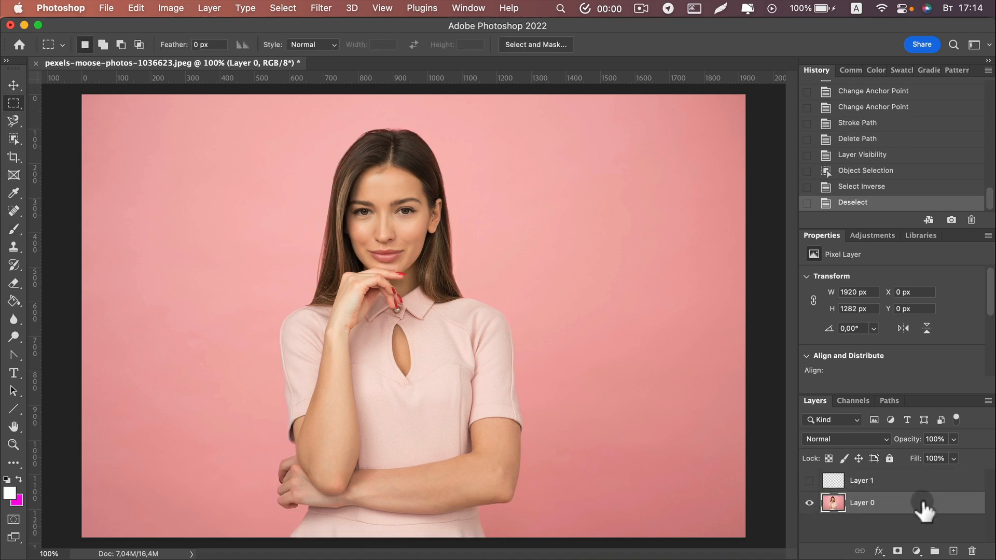
{"action": "left_click_drag", "start_coordinate": [922, 506], "coordinate": [954, 550]}
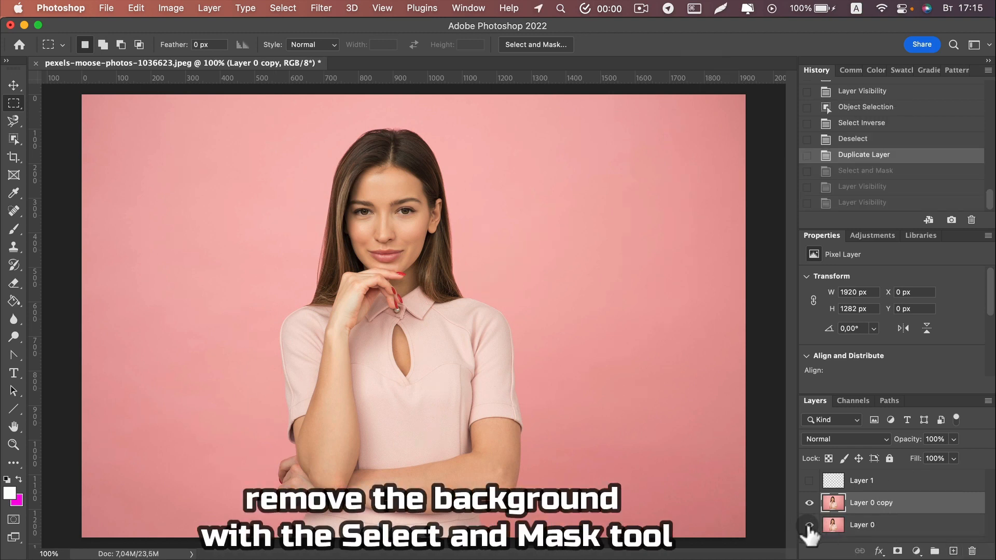
{"action": "left_click", "coordinate": [810, 526]}
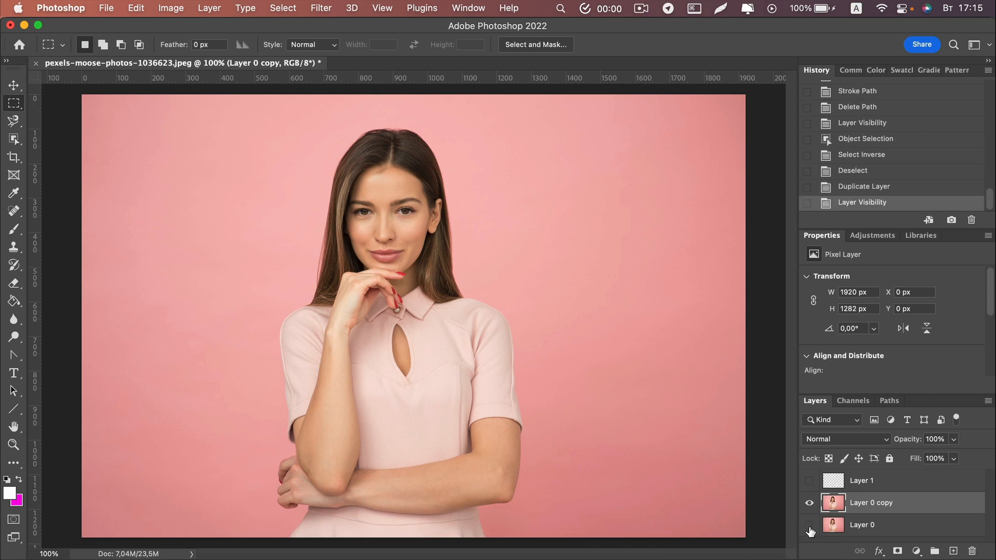
Mask out the background of Layer 0 copy in Select and Mask using Select Subject, with the view transparency at 29%.
{"action": "left_click", "coordinate": [884, 499]}
{"action": "left_click", "coordinate": [523, 44]}
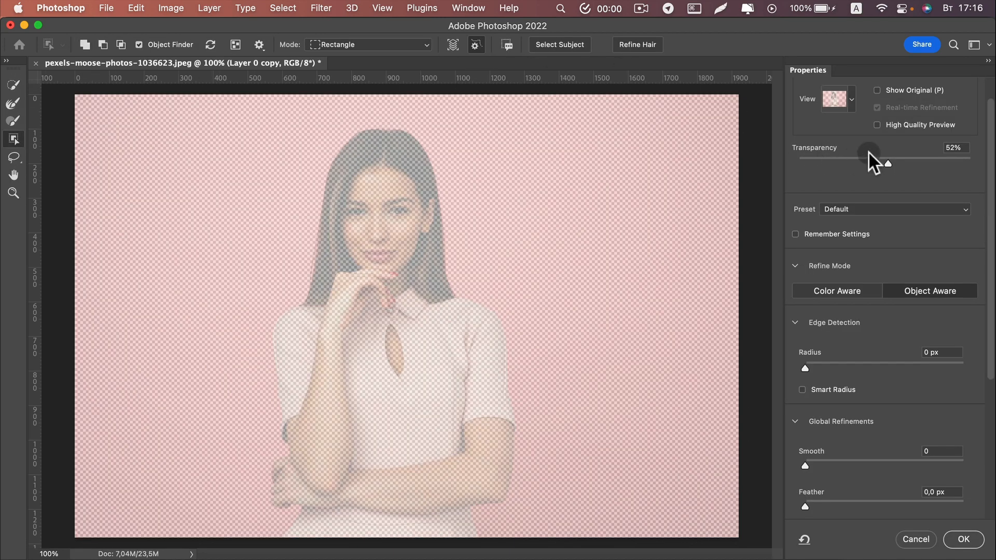
{"action": "left_click_drag", "start_coordinate": [890, 163], "coordinate": [849, 164]}
{"action": "left_click", "coordinate": [569, 44]}
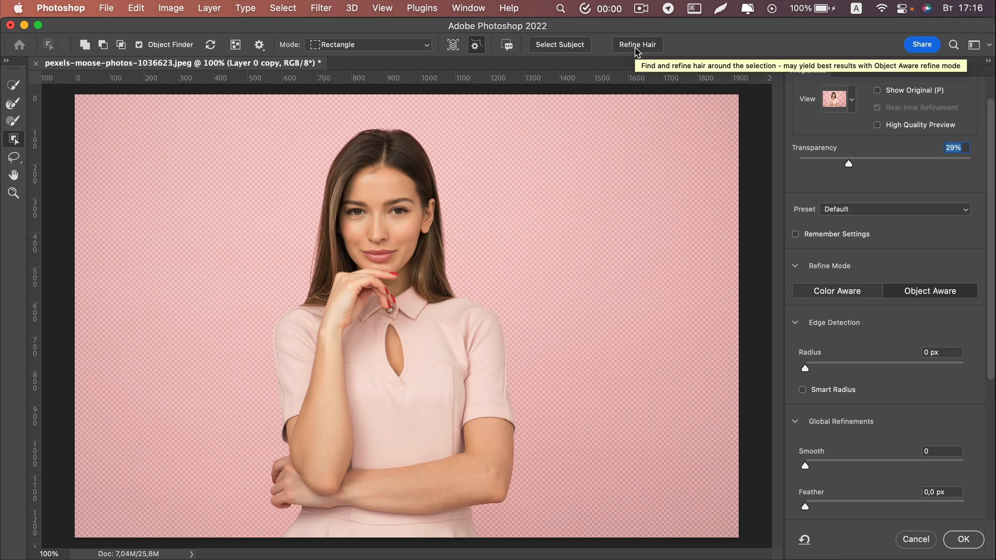
{"action": "left_click", "coordinate": [963, 540]}
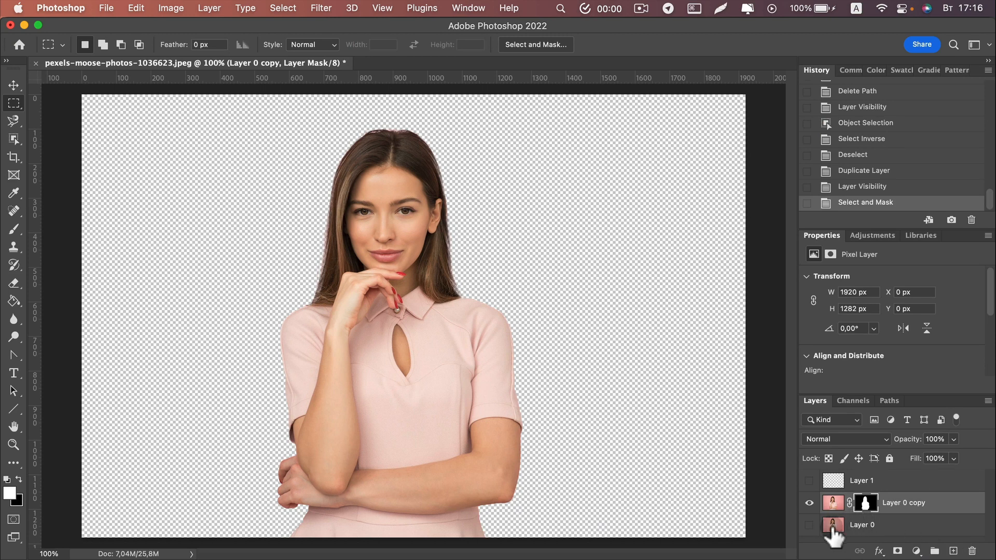
Show the original Layer 0 again and add a Hue/Saturation adjustment layer directly above it.
{"action": "left_click", "coordinate": [810, 525]}
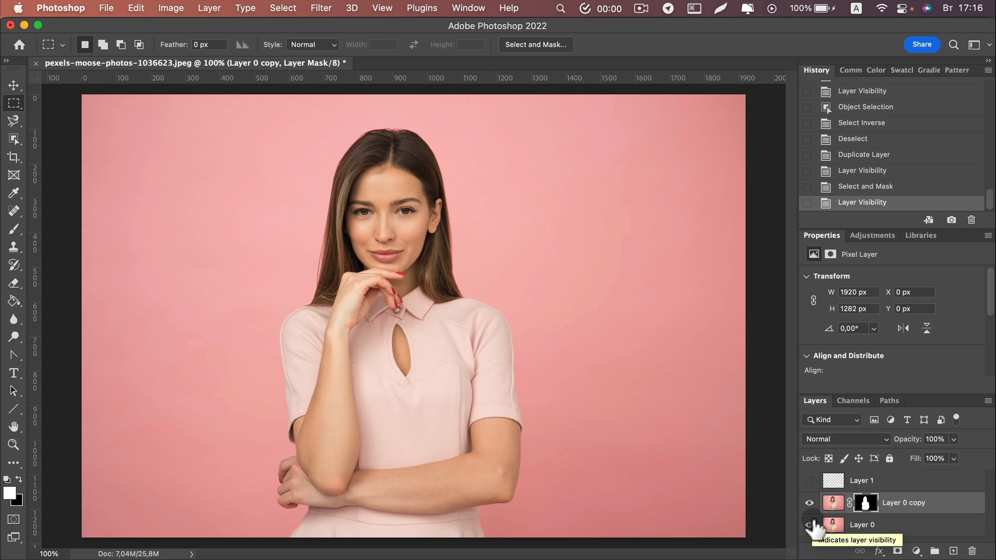
{"action": "left_click", "coordinate": [893, 525]}
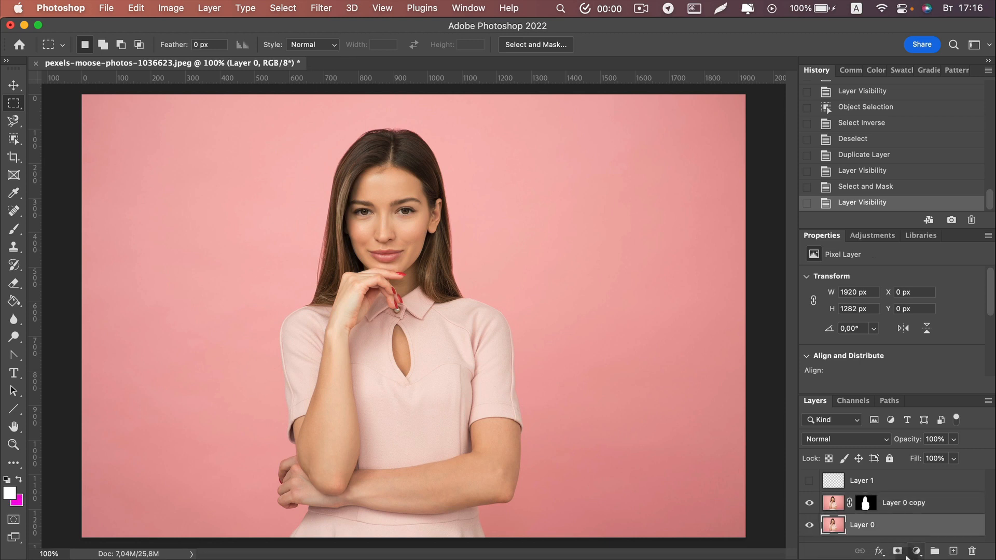
{"action": "left_click", "coordinate": [917, 551]}
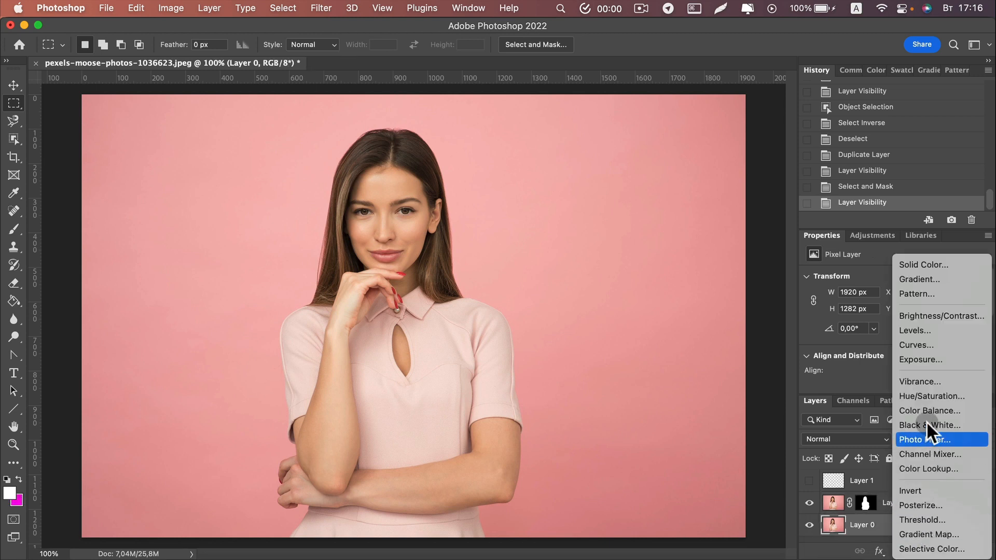
{"action": "left_click", "coordinate": [930, 396]}
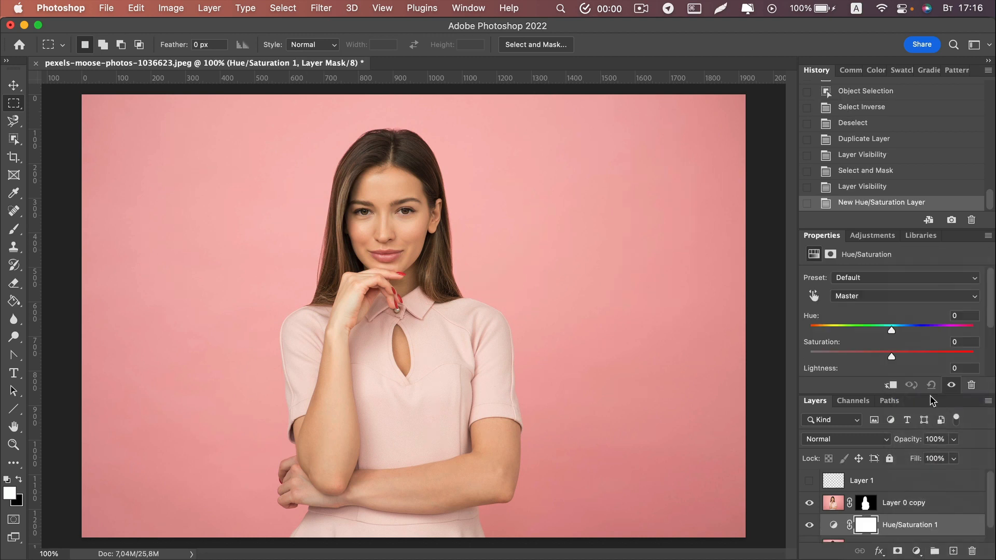
Turn on Colorize for the Hue/Saturation adjustment and set its lightness to -79.
{"action": "scroll", "coordinate": [911, 344], "scroll_direction": "down", "scroll_amount": 3}
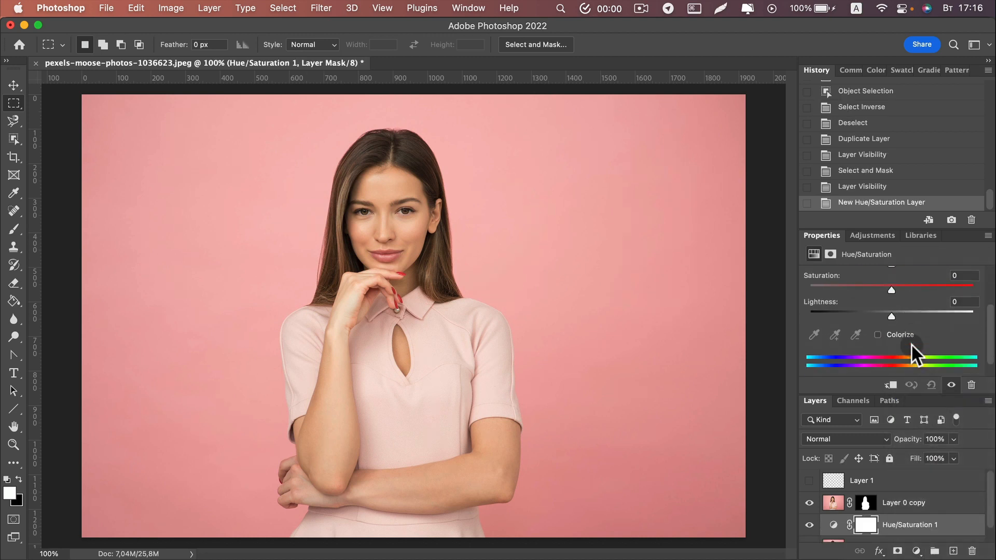
{"action": "left_click", "coordinate": [877, 333]}
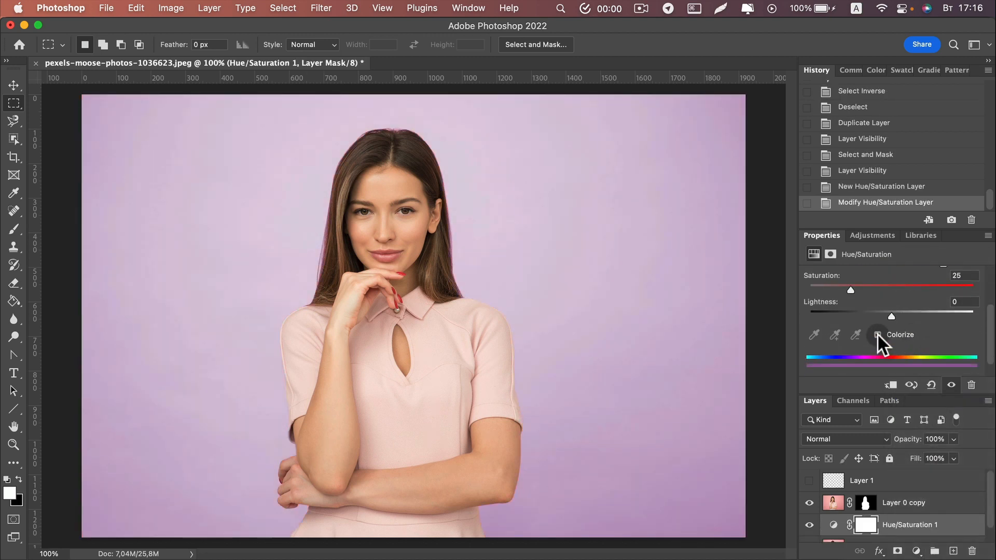
{"action": "left_click_drag", "start_coordinate": [892, 315], "coordinate": [826, 319]}
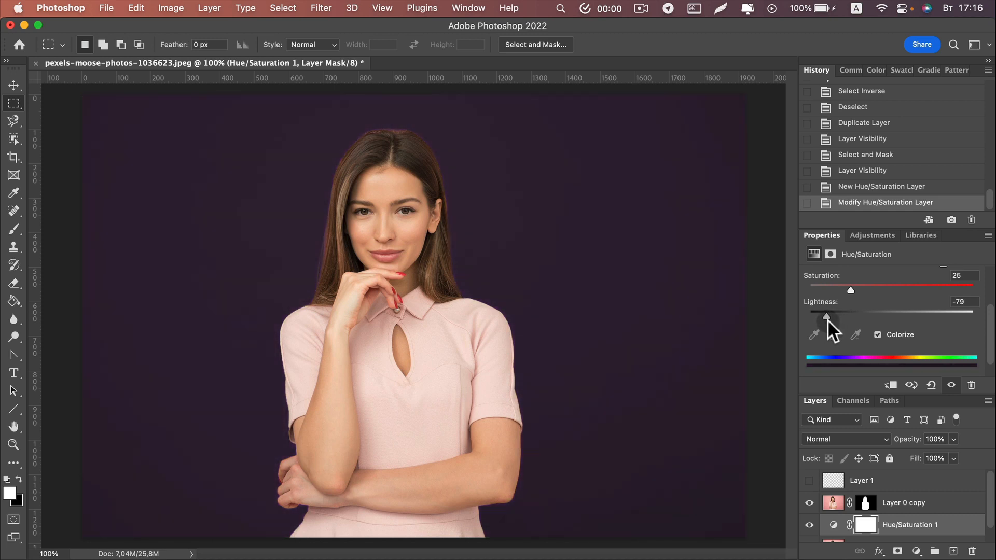
{"action": "scroll", "coordinate": [892, 328], "scroll_direction": "up", "scroll_amount": 1}
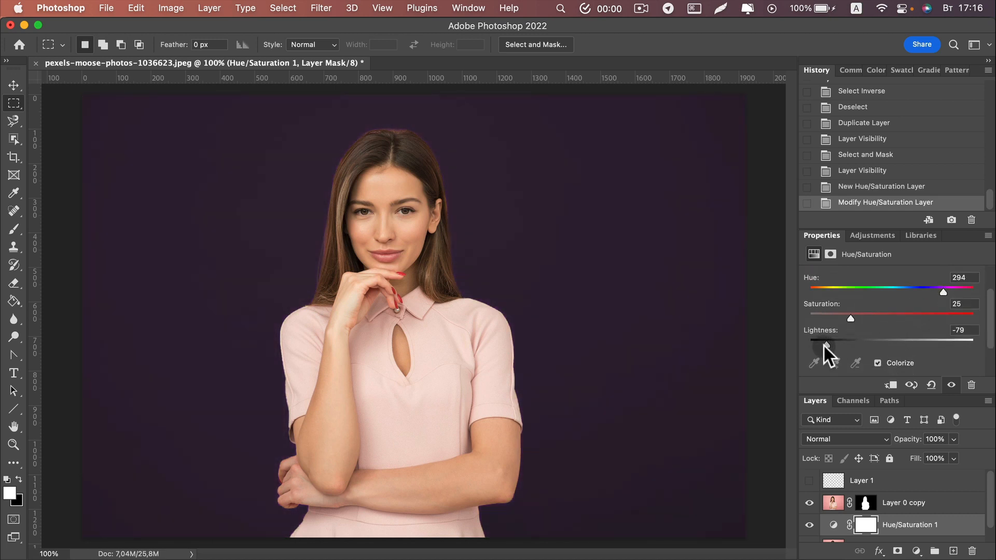
Set the Hue/Saturation adjustment to saturation 16 and lightness -88, and show the white outline on Layer 1 again.
{"action": "left_click_drag", "start_coordinate": [849, 317], "coordinate": [821, 342]}
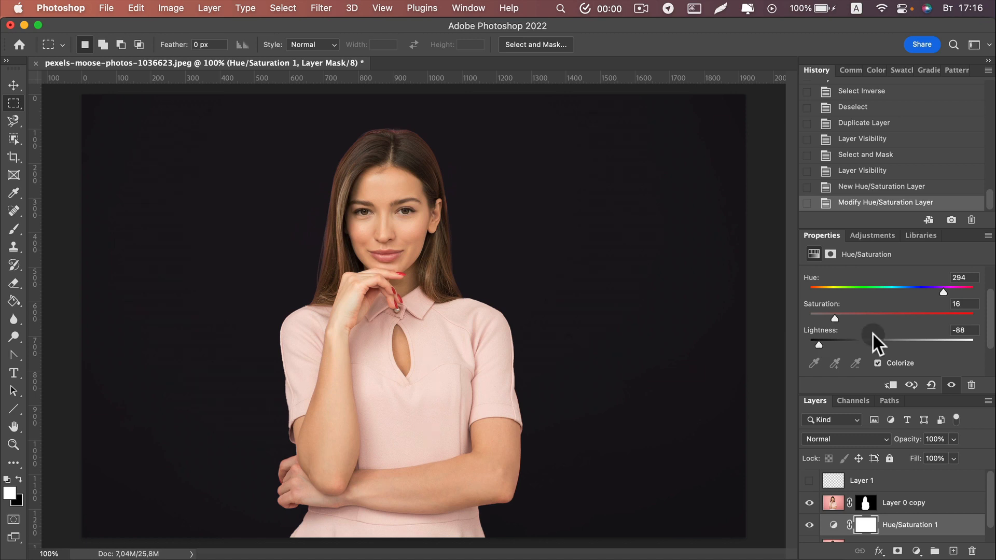
{"action": "left_click", "coordinate": [809, 481]}
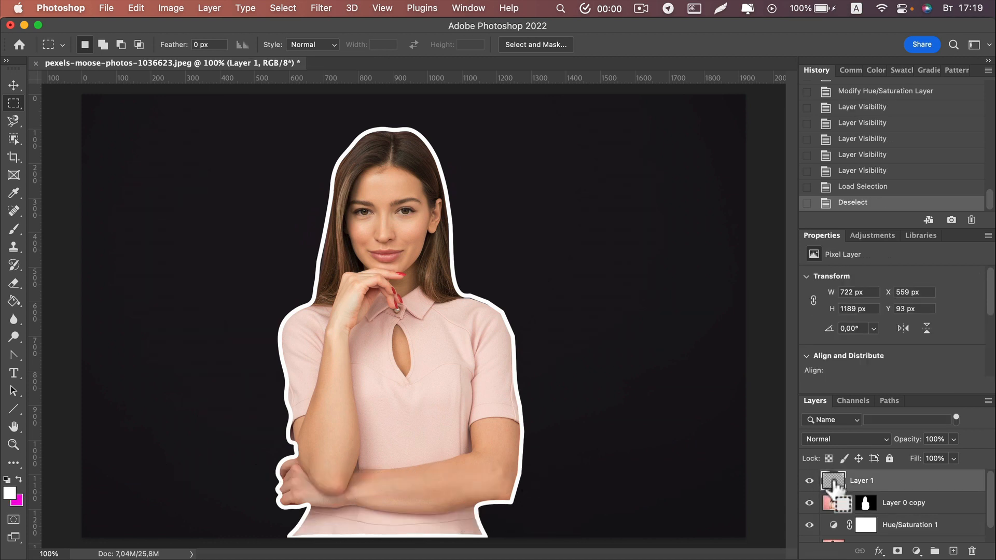
Load the outline on Layer 1 as a selection and expand it by 10 pixels.
{"action": "left_click", "coordinate": [833, 483], "text": "super"}
{"action": "left_click", "coordinate": [286, 8]}
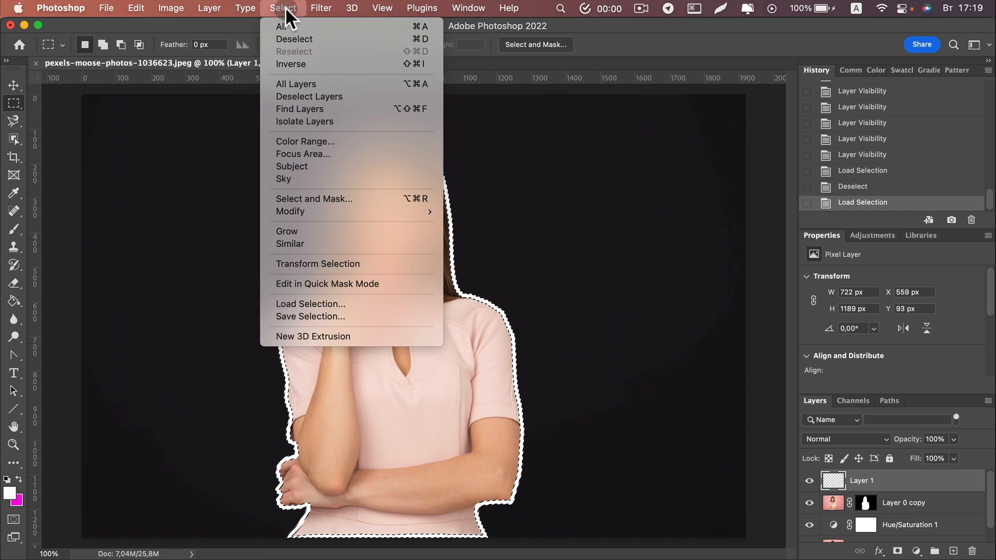
{"action": "mouse_move", "coordinate": [321, 207]}
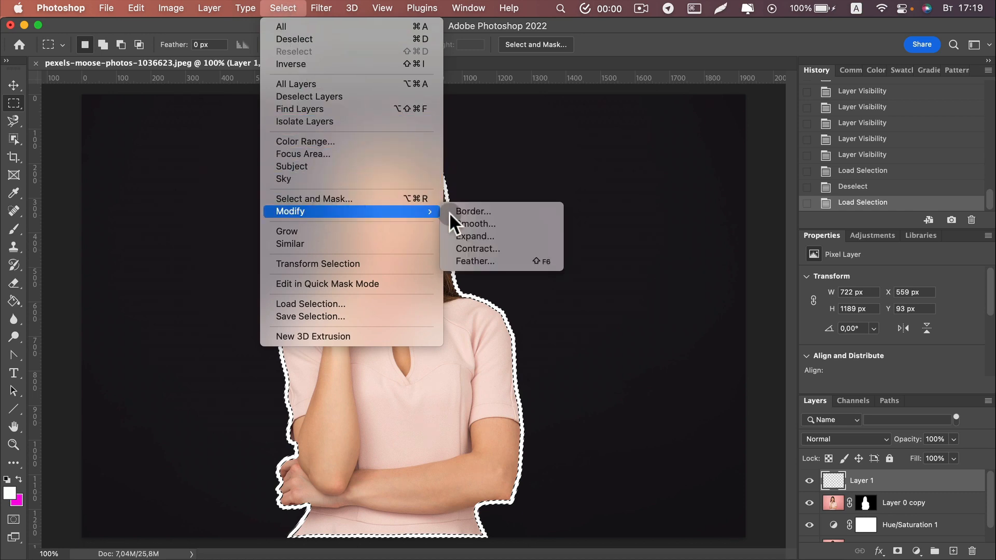
{"action": "left_click", "coordinate": [472, 235]}
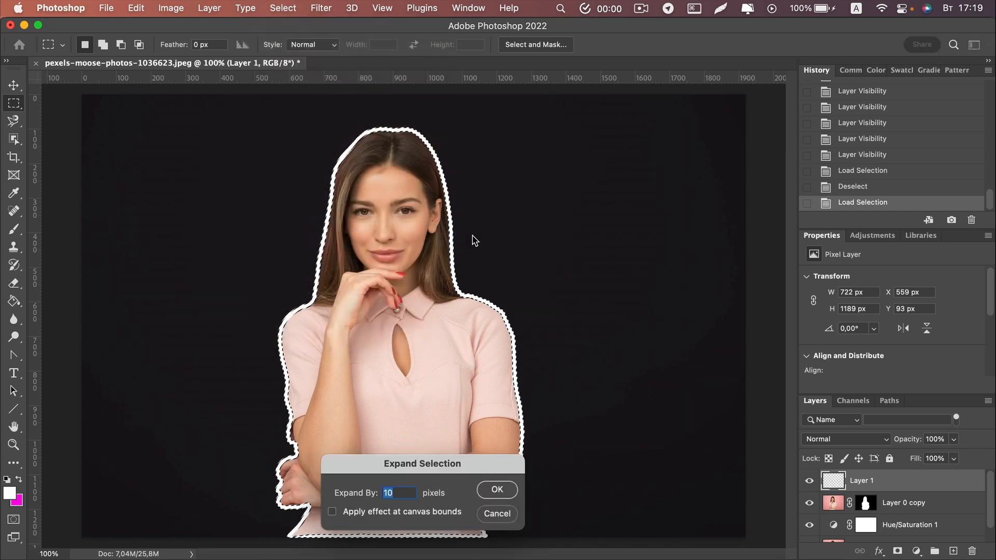
{"action": "left_click", "coordinate": [493, 493]}
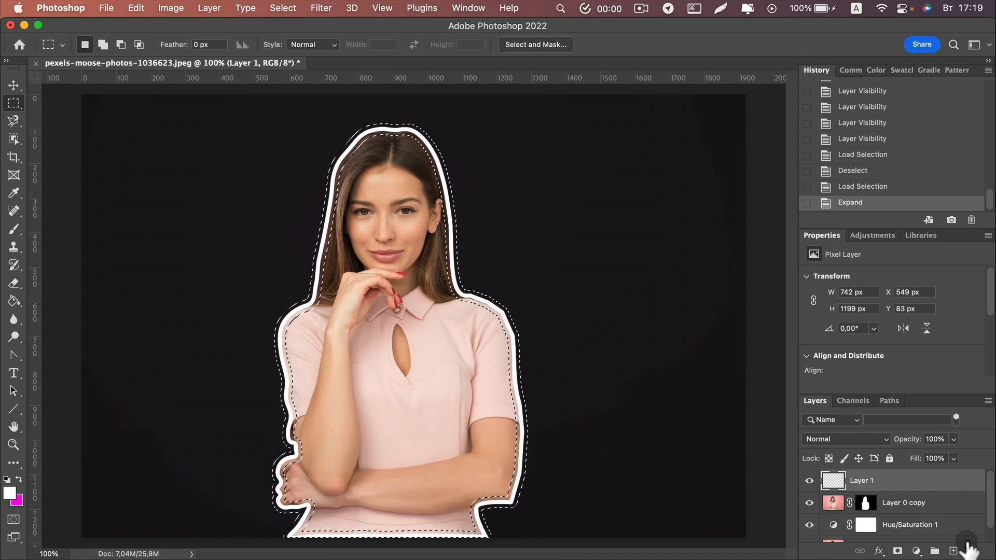
Create a new layer above Layer 1, fill the expanded outline selection with magenta using the Paint Bucket, and deselect.
{"action": "left_click", "coordinate": [953, 551]}
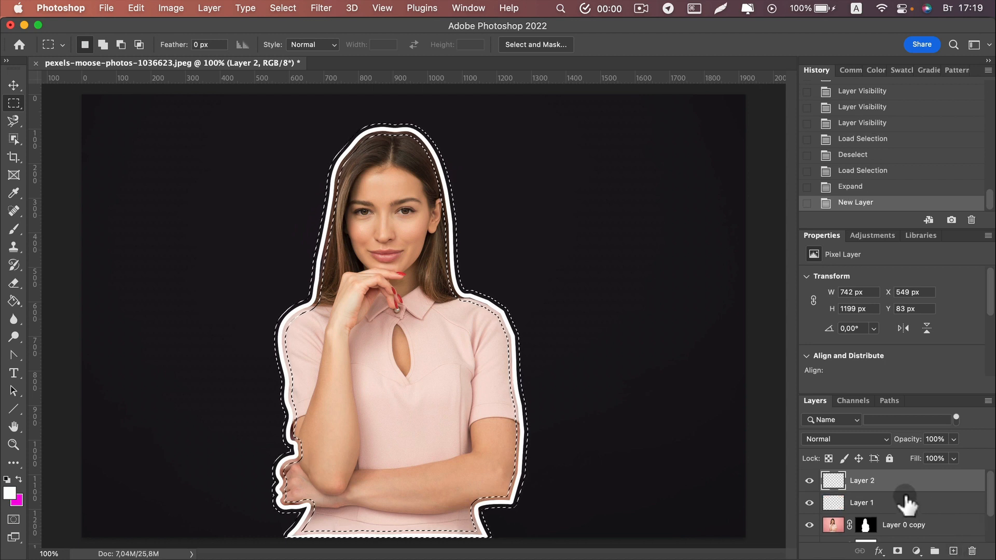
{"action": "left_click", "coordinate": [18, 479]}
{"action": "left_click", "coordinate": [13, 303]}
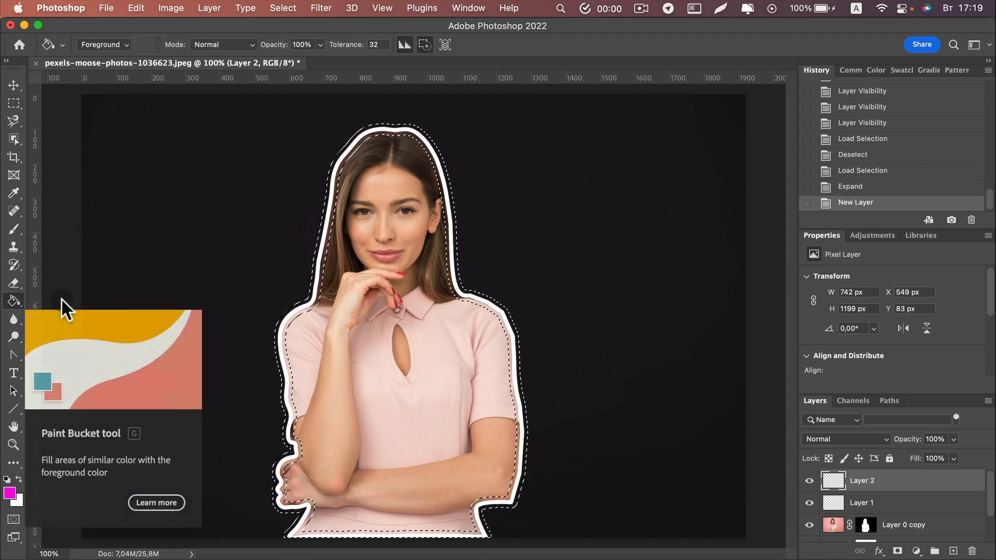
{"action": "left_click", "coordinate": [322, 244]}
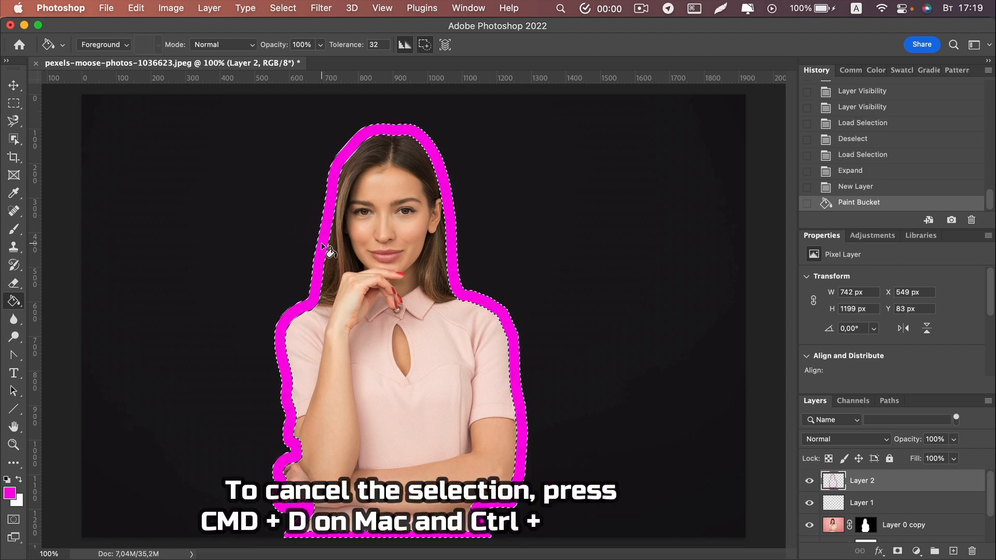
{"action": "key", "text": "super+d"}
Set the blend mode of Layer 2 to Linear Dodge (Add) and duplicate the layer.
{"action": "left_click", "coordinate": [870, 436]}
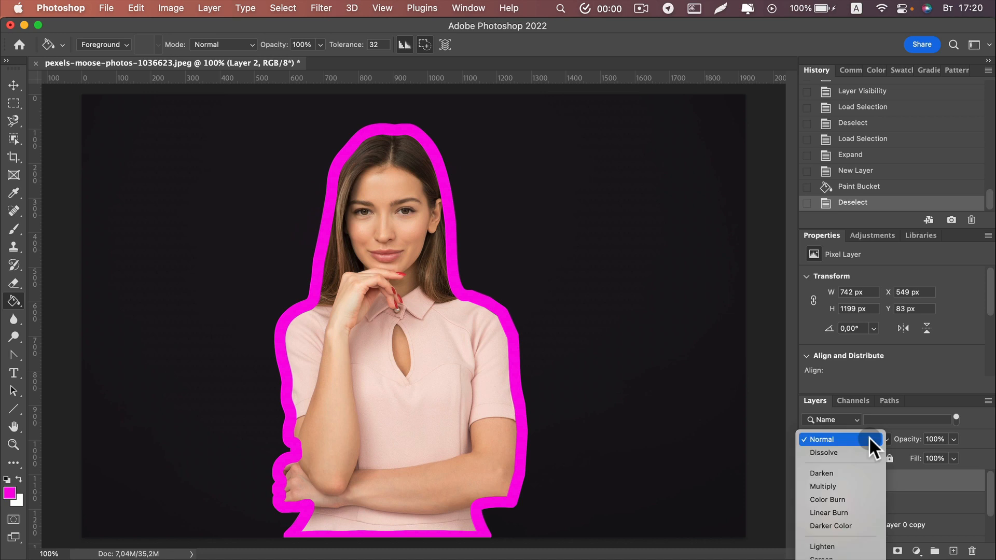
{"action": "scroll", "coordinate": [848, 512], "scroll_direction": "down", "scroll_amount": 3}
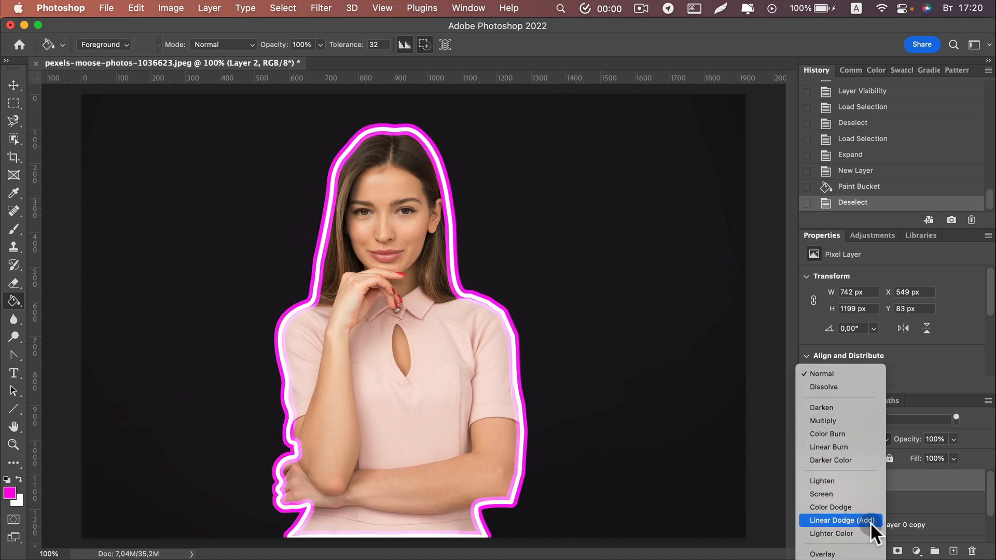
{"action": "left_click", "coordinate": [844, 519]}
{"action": "left_click_drag", "start_coordinate": [952, 489], "coordinate": [955, 551]}
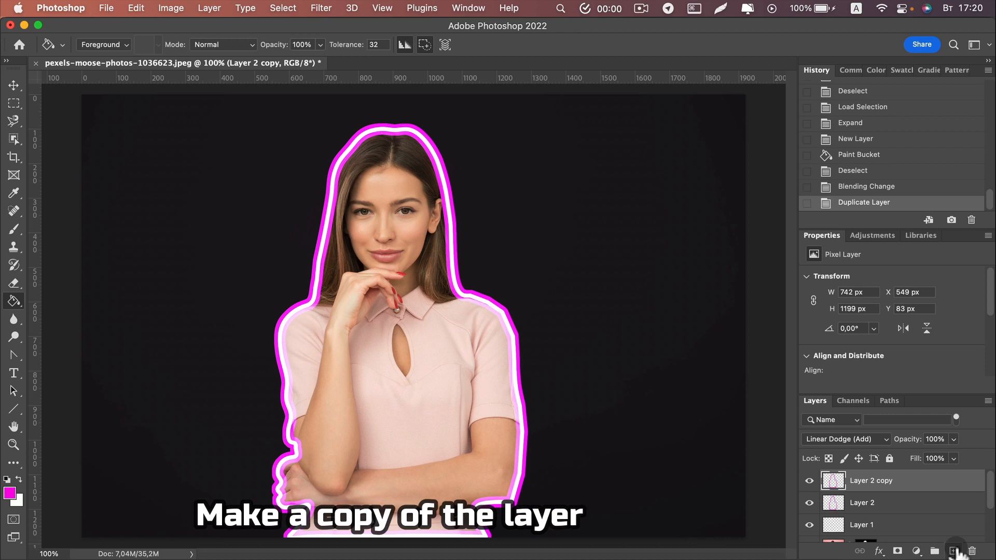
Hide Layer 2 copy and apply a Gaussian Blur with a radius of 10,1 pixels to Layer 2.
{"action": "left_click", "coordinate": [809, 480]}
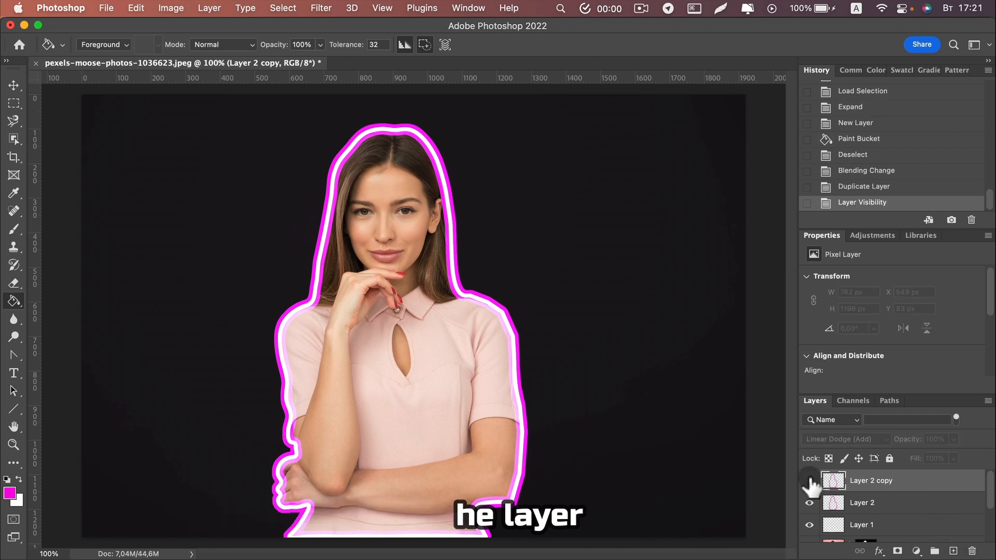
{"action": "left_click", "coordinate": [863, 503]}
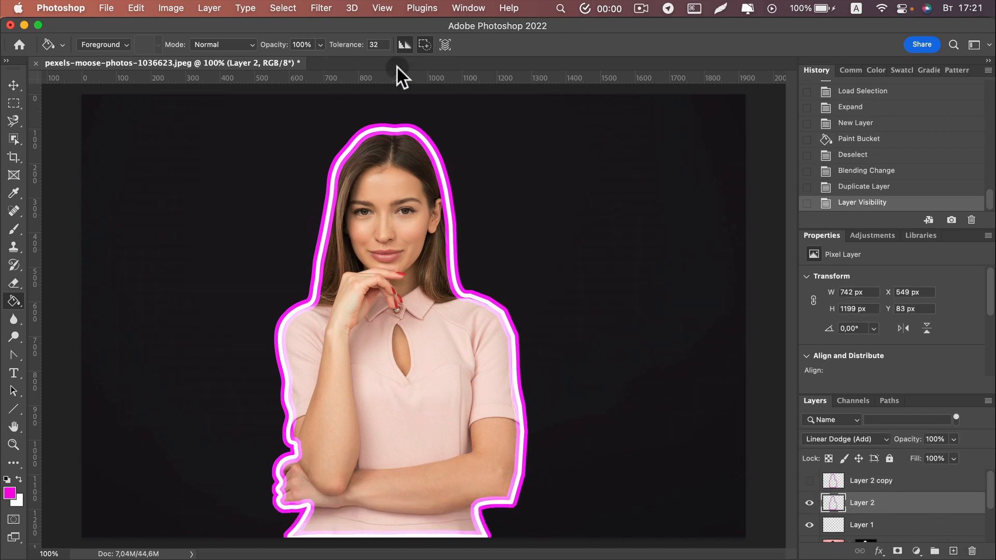
{"action": "left_click", "coordinate": [322, 10]}
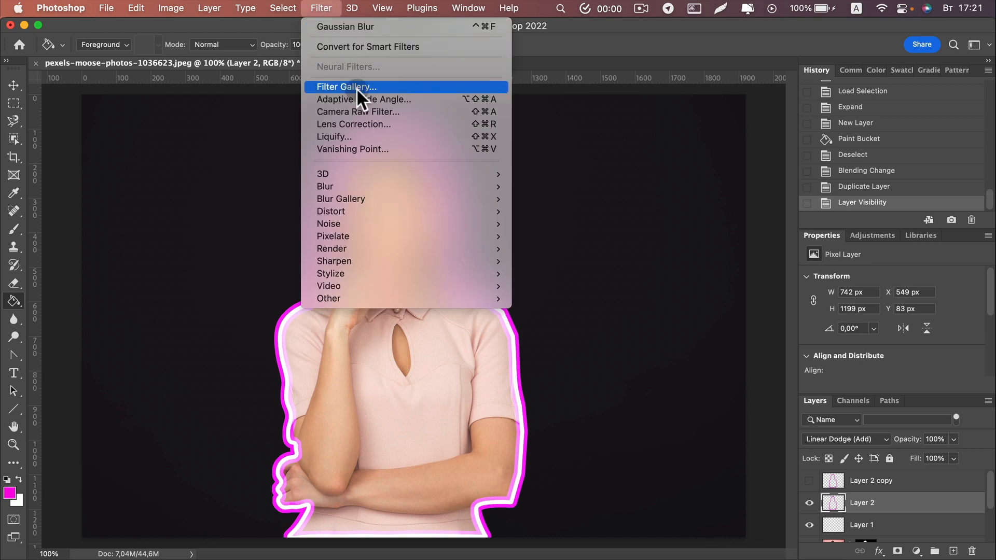
{"action": "mouse_move", "coordinate": [374, 187]}
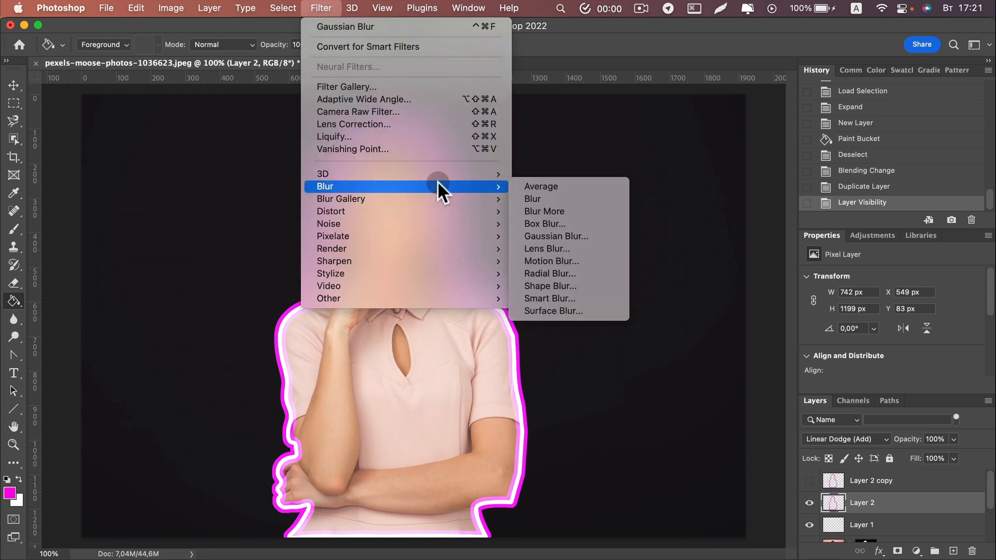
{"action": "left_click", "coordinate": [552, 236]}
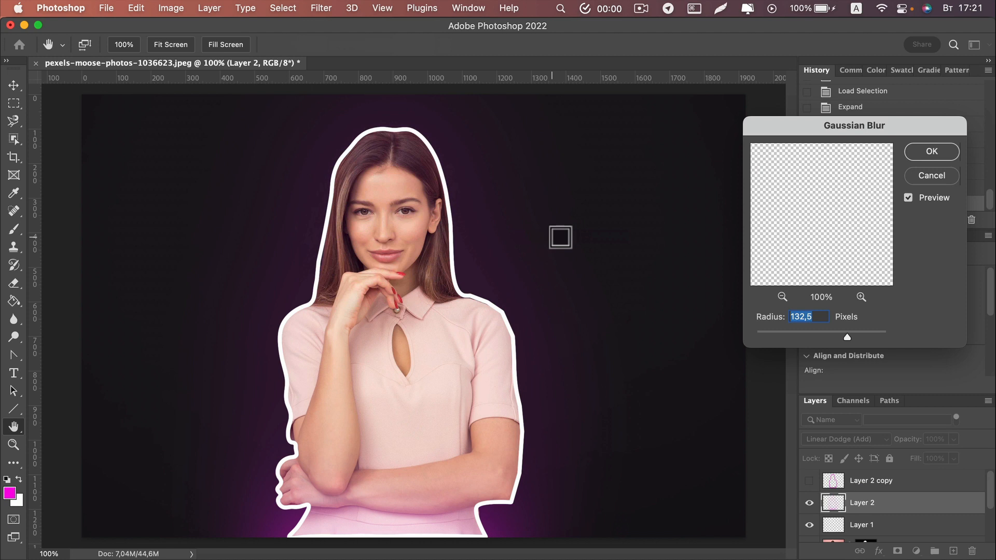
{"action": "left_click_drag", "start_coordinate": [849, 337], "coordinate": [787, 342]}
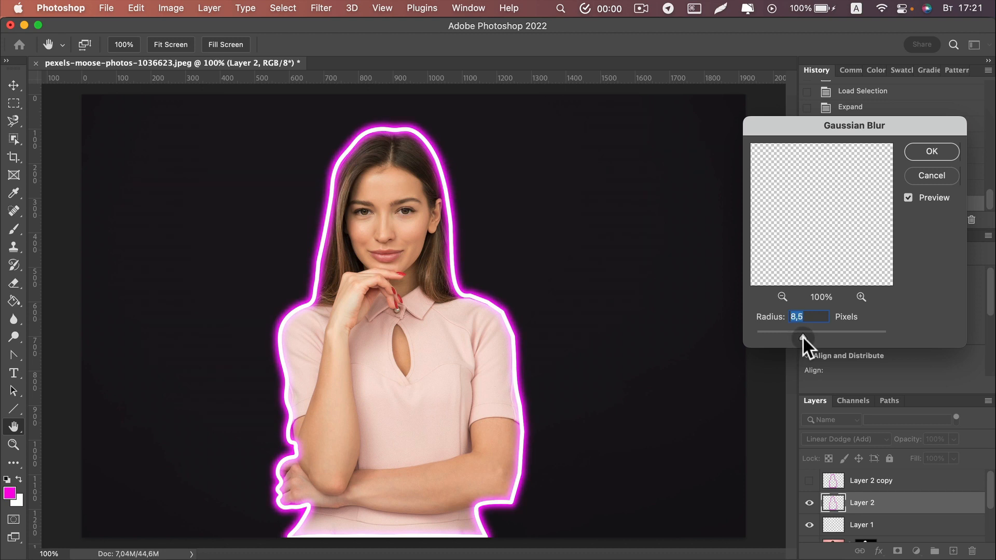
{"action": "left_click_drag", "start_coordinate": [806, 336], "coordinate": [809, 339]}
{"action": "left_click", "coordinate": [938, 150]}
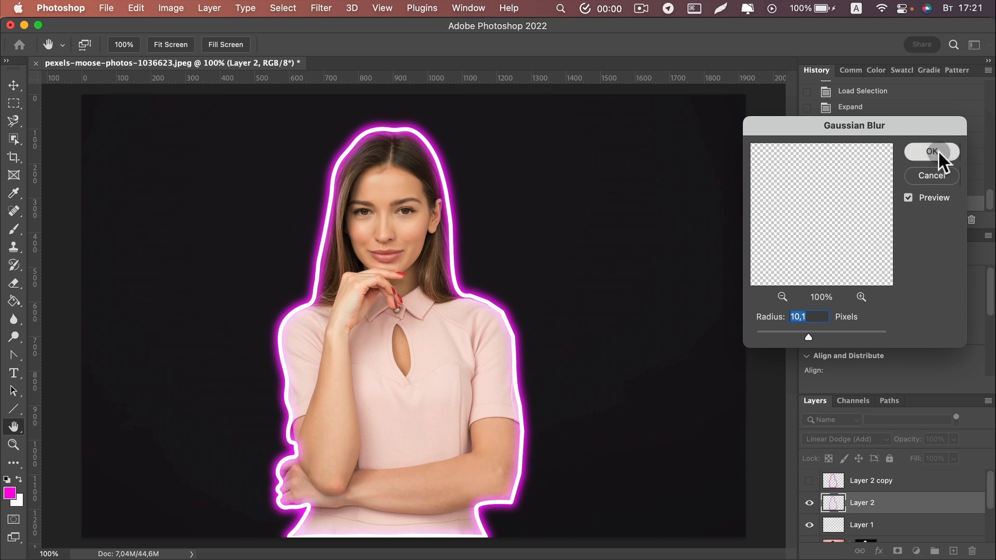
Show Layer 2 copy again and apply a Gaussian Blur with a radius of 100,1 pixels to it.
{"action": "left_click", "coordinate": [810, 481]}
{"action": "left_click", "coordinate": [863, 485]}
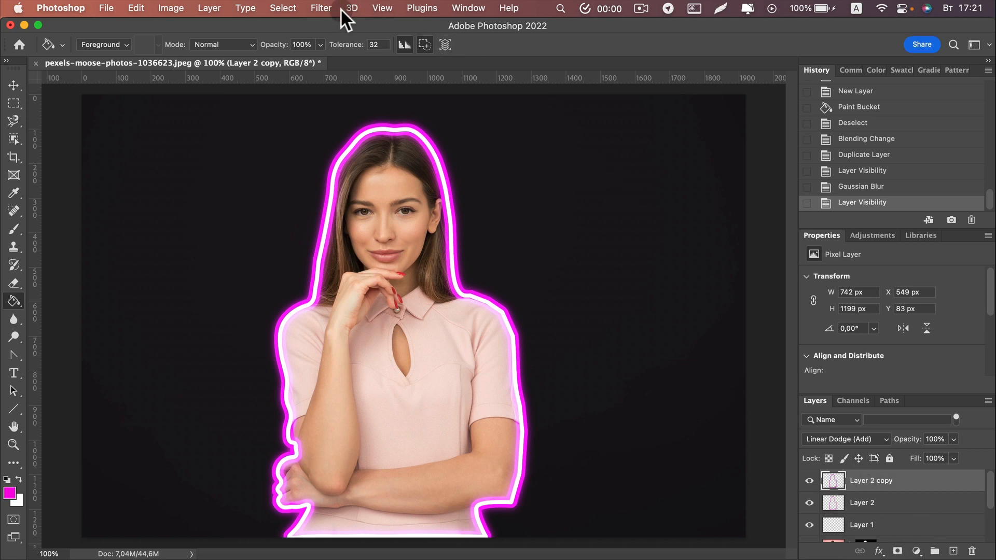
{"action": "left_click", "coordinate": [321, 9]}
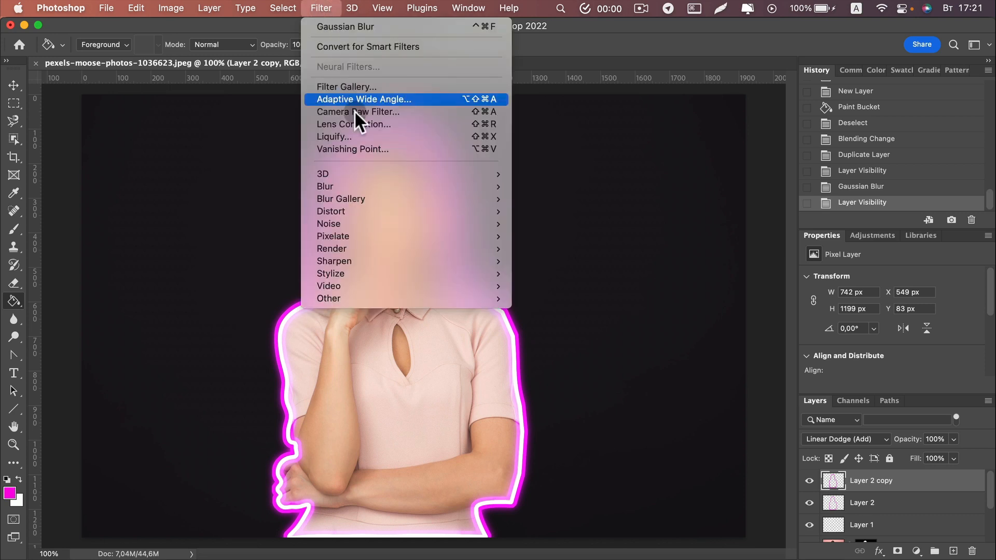
{"action": "mouse_move", "coordinate": [397, 184]}
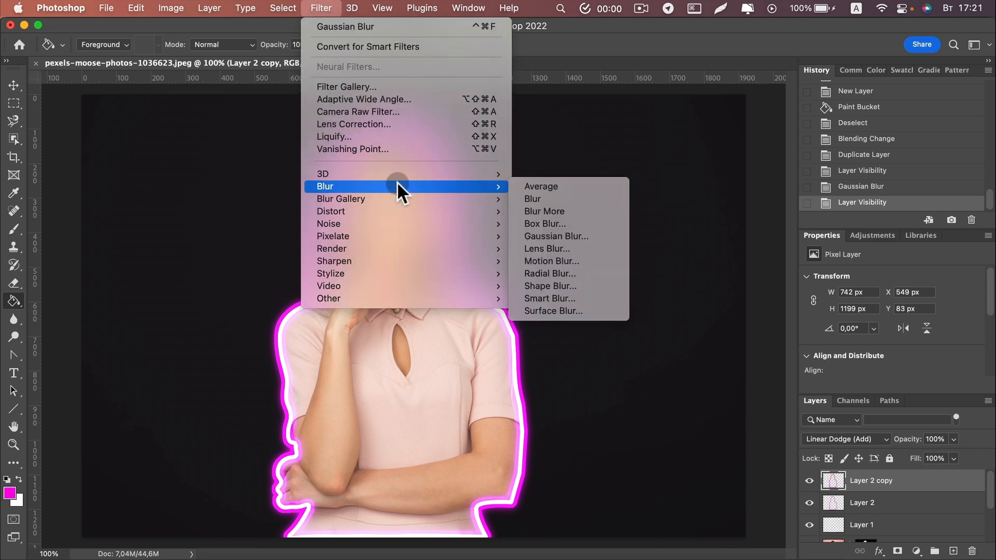
{"action": "left_click", "coordinate": [540, 236]}
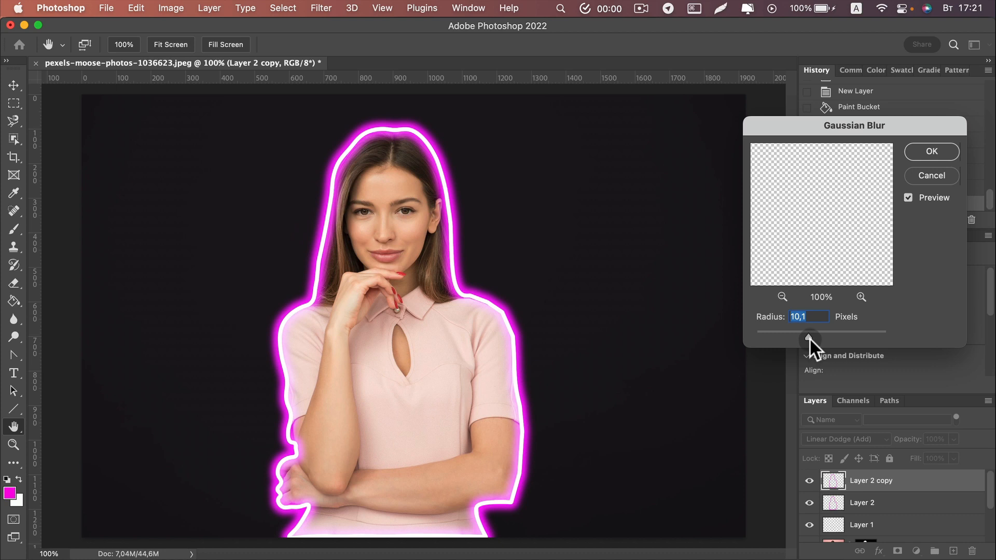
{"action": "left_click_drag", "start_coordinate": [810, 335], "coordinate": [838, 335]}
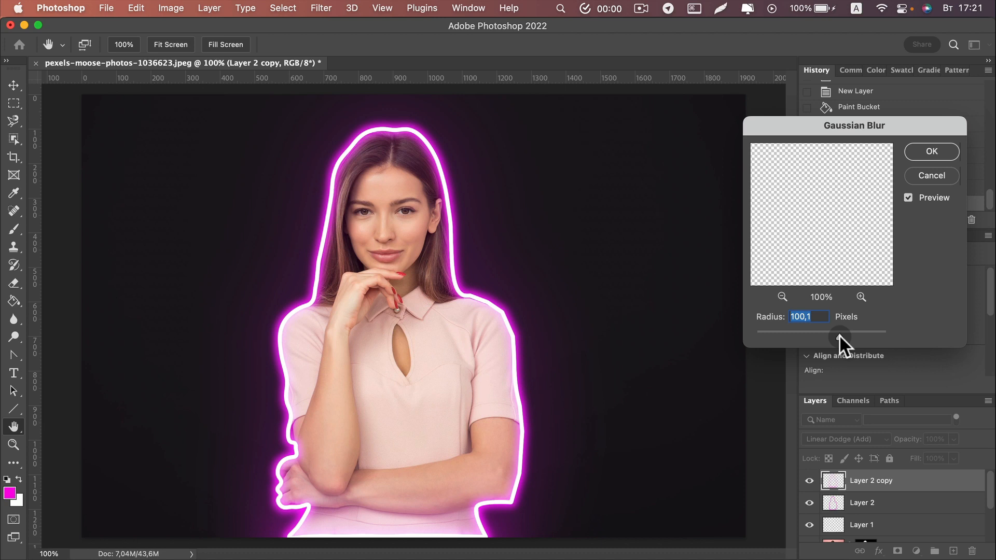
{"action": "left_click", "coordinate": [932, 151]}
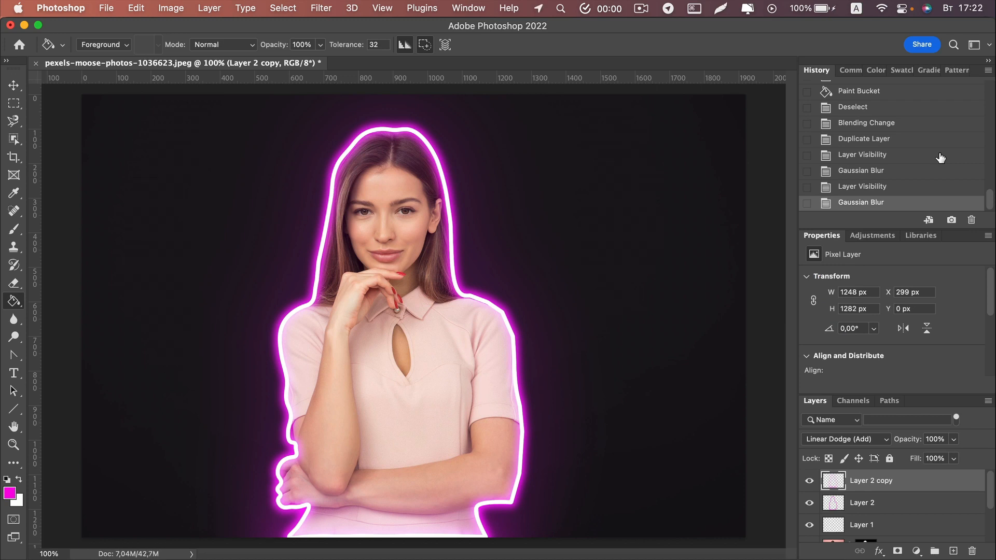
Add a new layer above Layer 2 copy and set up the Brush as Soft Round Pressure Opacity and Flow at 444 px.
{"action": "left_click", "coordinate": [953, 551]}
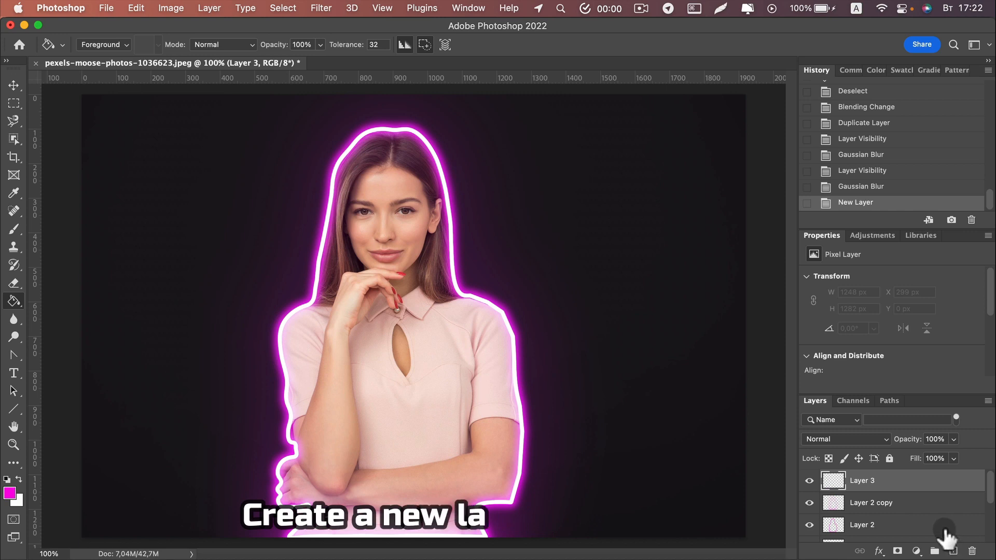
{"action": "left_click", "coordinate": [15, 229]}
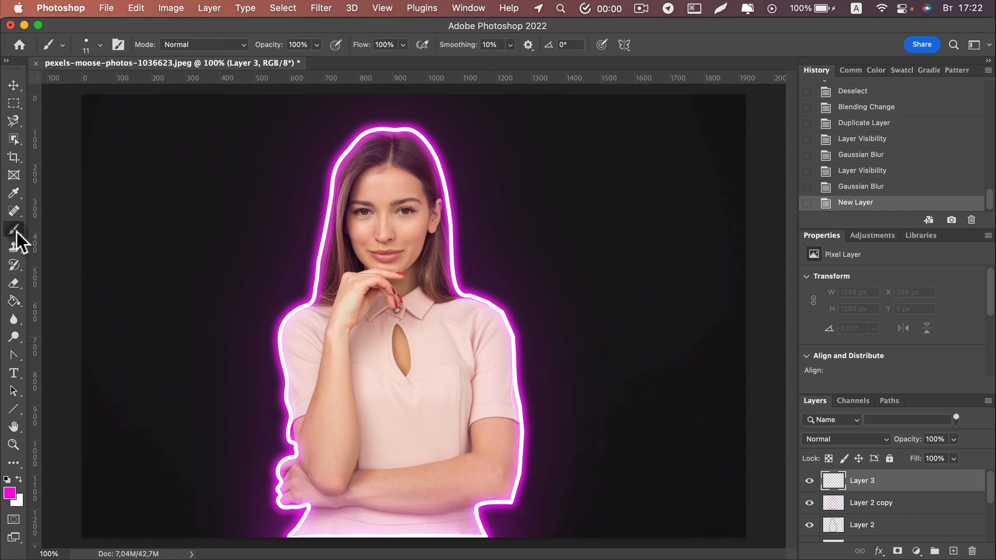
{"action": "left_click", "coordinate": [100, 46]}
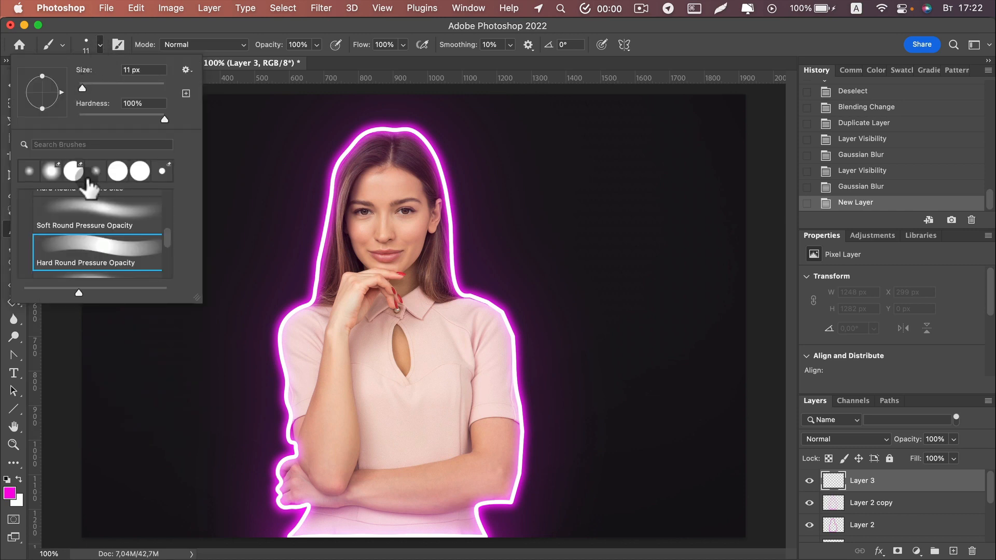
{"action": "scroll", "coordinate": [89, 223], "scroll_direction": "up", "scroll_amount": 1}
{"action": "scroll", "coordinate": [90, 223], "scroll_direction": "up", "scroll_amount": 1}
{"action": "scroll", "coordinate": [89, 223], "scroll_direction": "down", "scroll_amount": 3}
{"action": "scroll", "coordinate": [89, 228], "scroll_direction": "up", "scroll_amount": 1}
{"action": "left_click", "coordinate": [91, 251]}
{"action": "left_click", "coordinate": [83, 86]}
{"action": "left_click_drag", "start_coordinate": [82, 86], "coordinate": [153, 95]}
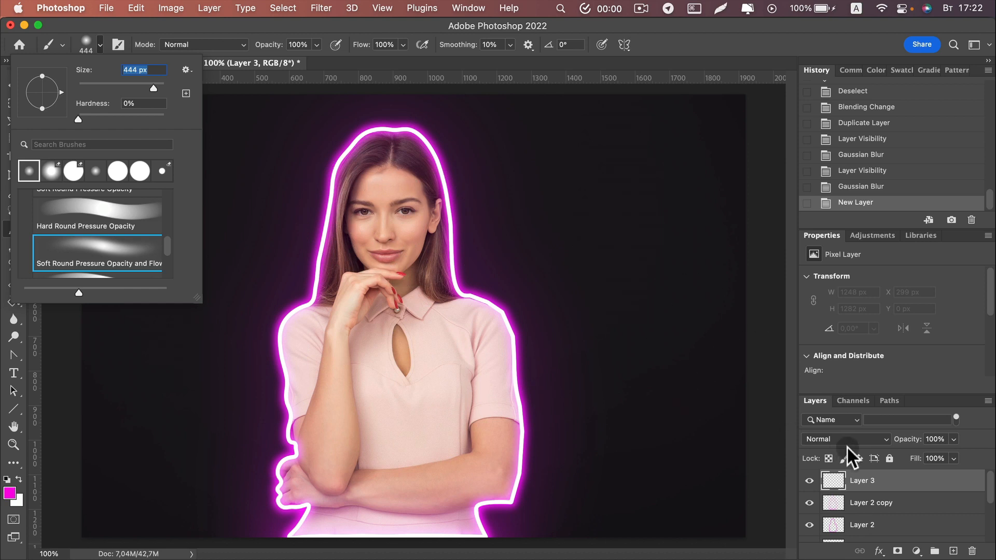
Set Layer 3 to the Linear Dodge (Add) blend mode with an opacity of 20%.
{"action": "left_click", "coordinate": [869, 437]}
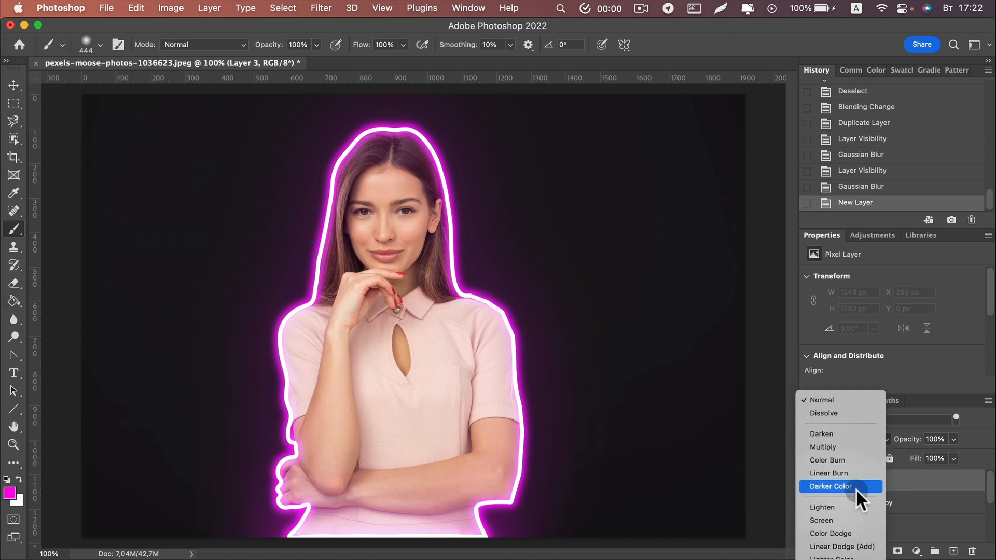
{"action": "left_click", "coordinate": [854, 547]}
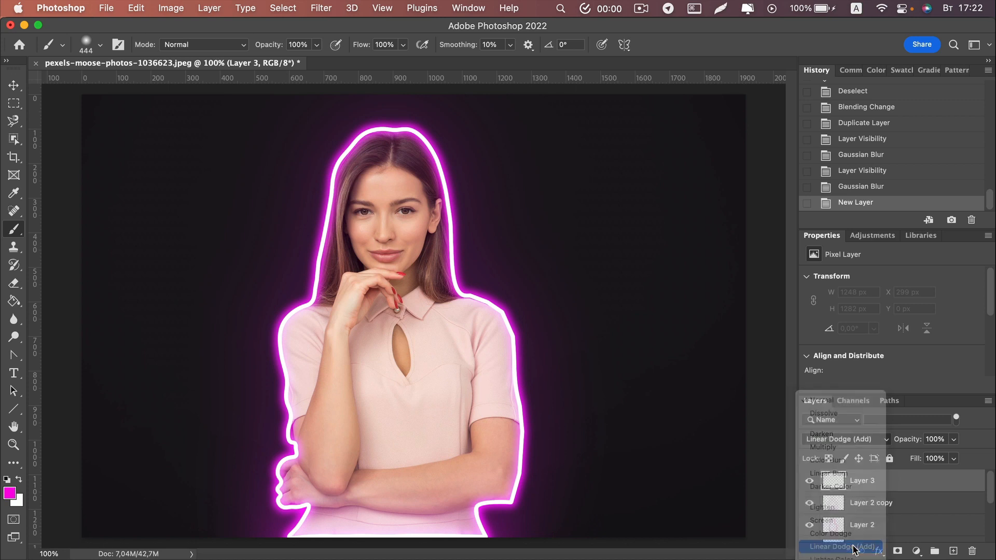
{"action": "left_click", "coordinate": [954, 440]}
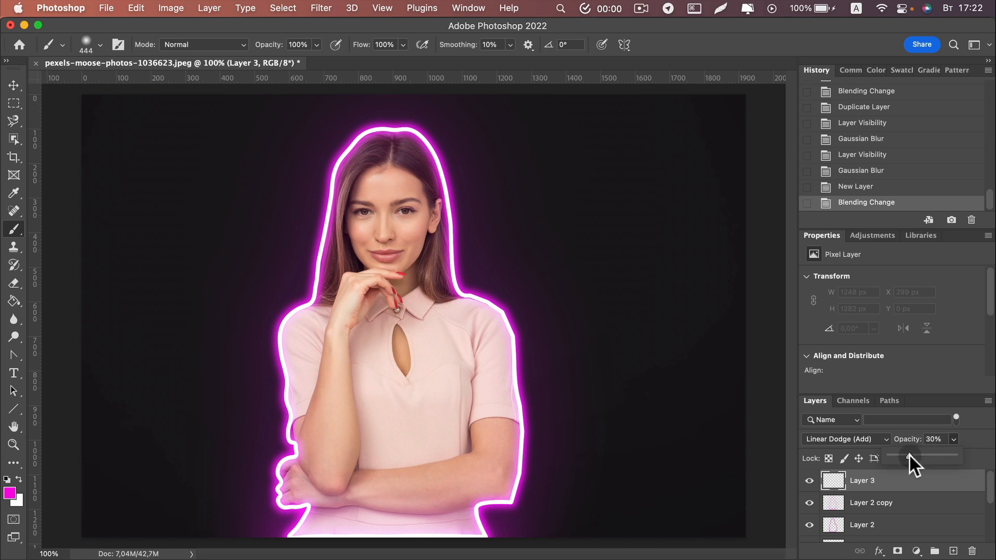
{"action": "left_click_drag", "start_coordinate": [905, 453], "coordinate": [901, 455]}
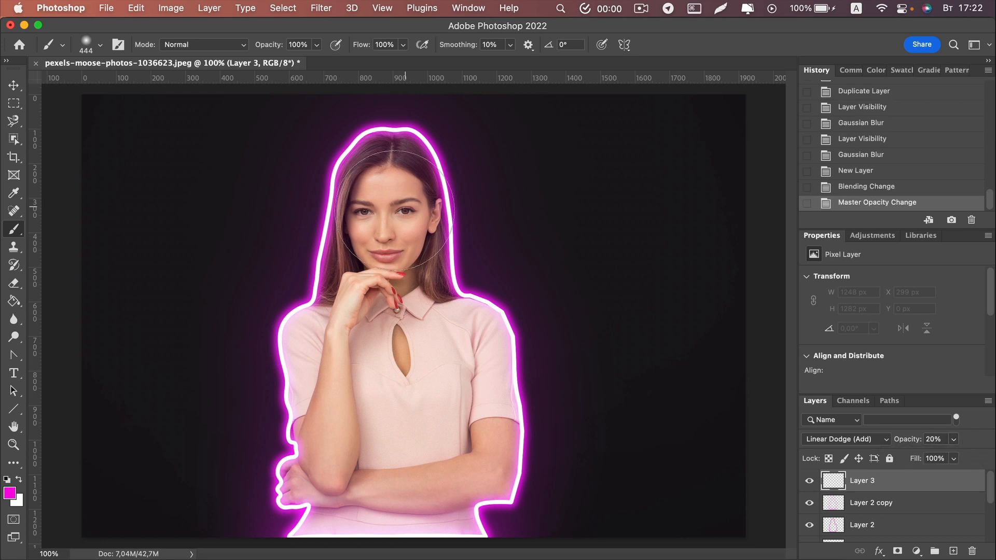
Paint soft magenta light over the woman's face, arms and dress on Layer 3.
{"action": "left_click", "coordinate": [387, 200]}
{"action": "left_click_drag", "start_coordinate": [376, 298], "coordinate": [304, 404]}
{"action": "mouse_move", "coordinate": [330, 461]}
{"action": "left_mouse_down"}
{"action": "mouse_move", "coordinate": [334, 478]}
{"action": "mouse_move", "coordinate": [422, 467]}
{"action": "mouse_move", "coordinate": [456, 441]}
{"action": "mouse_move", "coordinate": [467, 415]}
{"action": "left_mouse_up"}
{"action": "left_click", "coordinate": [431, 353]}
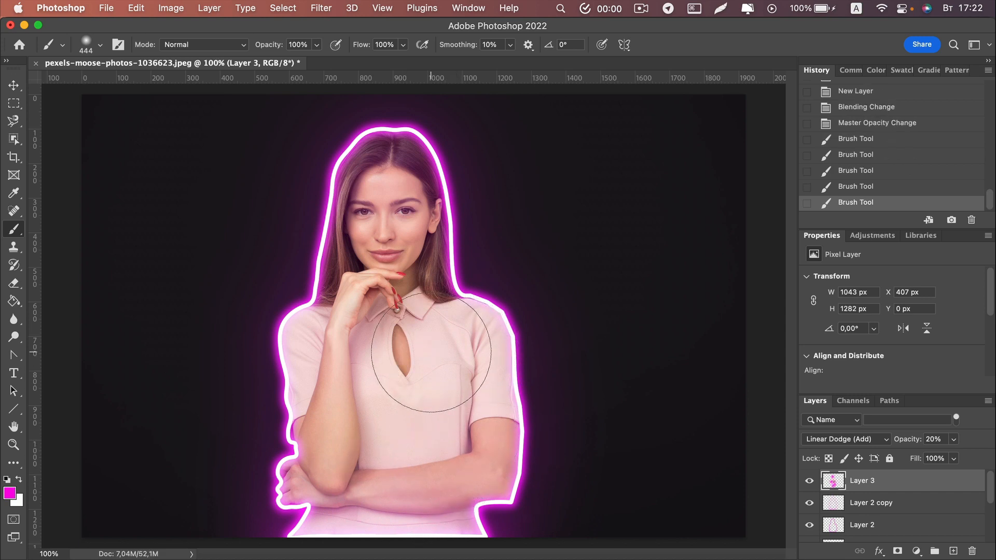
Toggle the visibility of Layer 3 to compare the image with and without the painted magenta light.
{"action": "left_click", "coordinate": [809, 481]}
{"action": "left_click", "coordinate": [809, 481]}
{"action": "left_click", "coordinate": [809, 481]}
{"action": "left_click", "coordinate": [809, 481]}
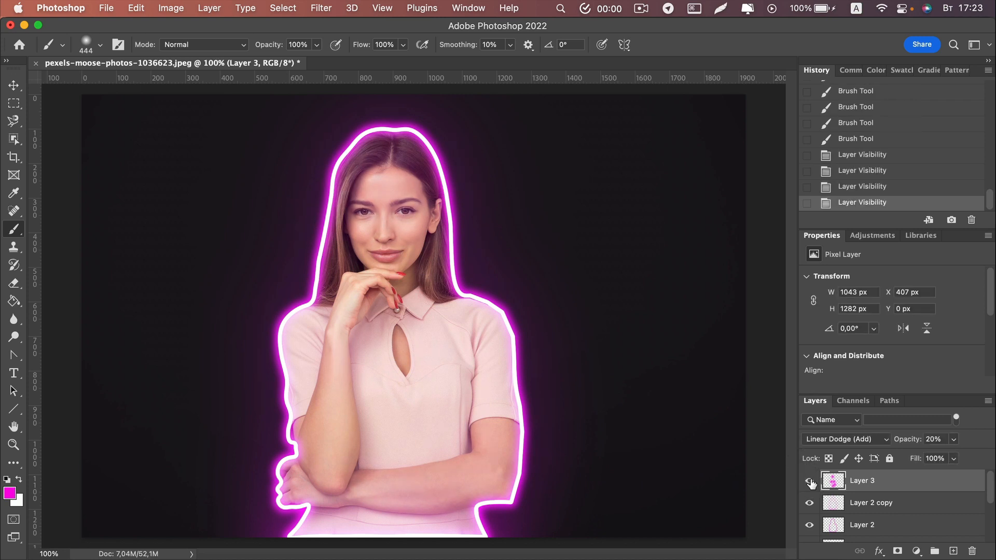
Add a dab of magenta light over the woman's raised hand on Layer 3 and compare the image with that layer hidden and shown.
{"action": "left_click", "coordinate": [398, 294]}
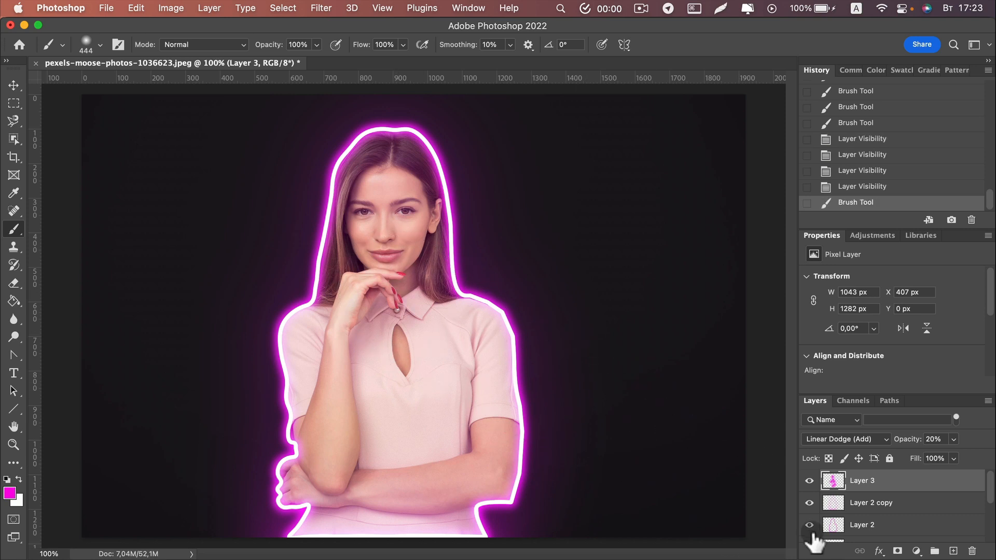
{"action": "left_click", "coordinate": [809, 481]}
{"action": "left_click", "coordinate": [810, 481]}
{"action": "left_click", "coordinate": [810, 481]}
{"action": "left_click", "coordinate": [810, 481]}
{"action": "left_click", "coordinate": [810, 482]}
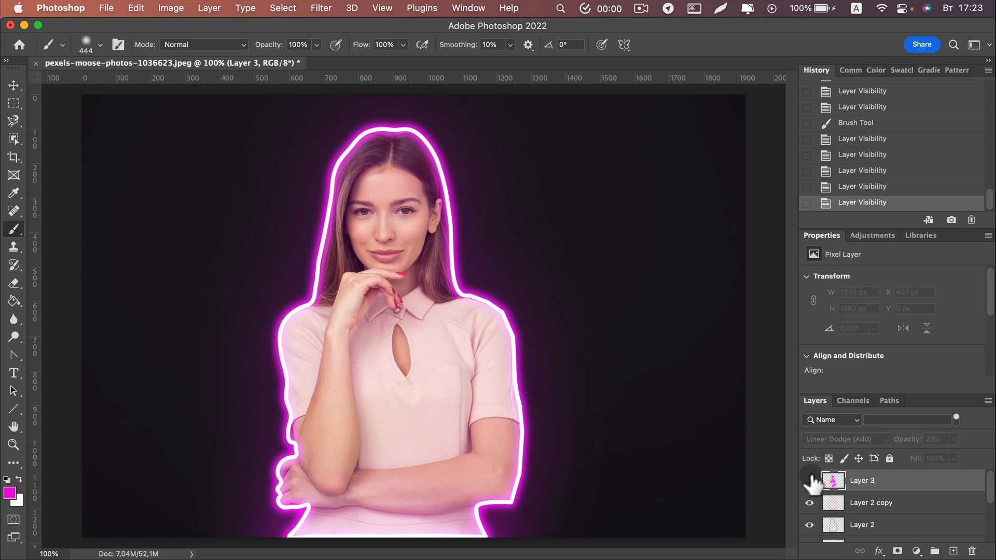
{"action": "left_click", "coordinate": [811, 482]}
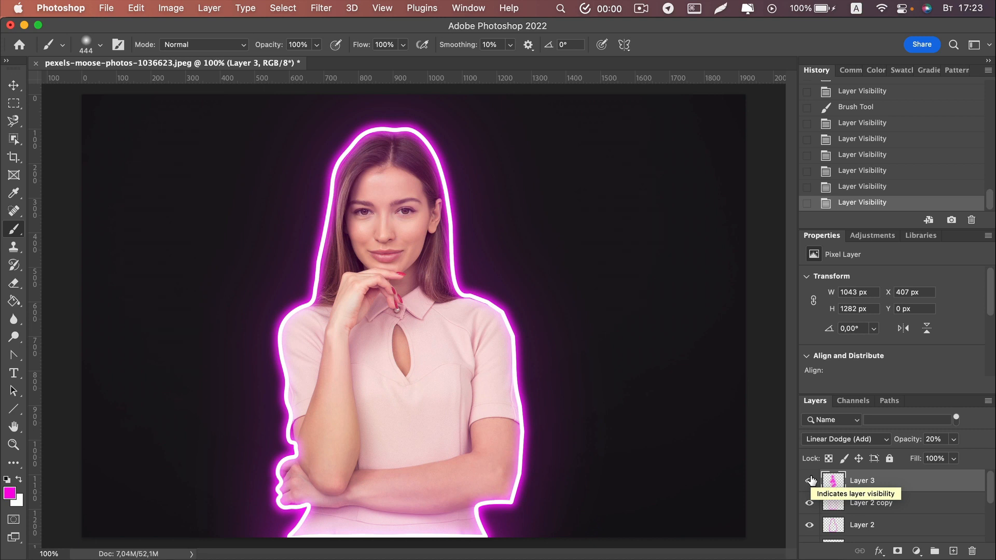
{"action": "left_click", "coordinate": [811, 482]}
{"action": "left_click", "coordinate": [811, 482]}
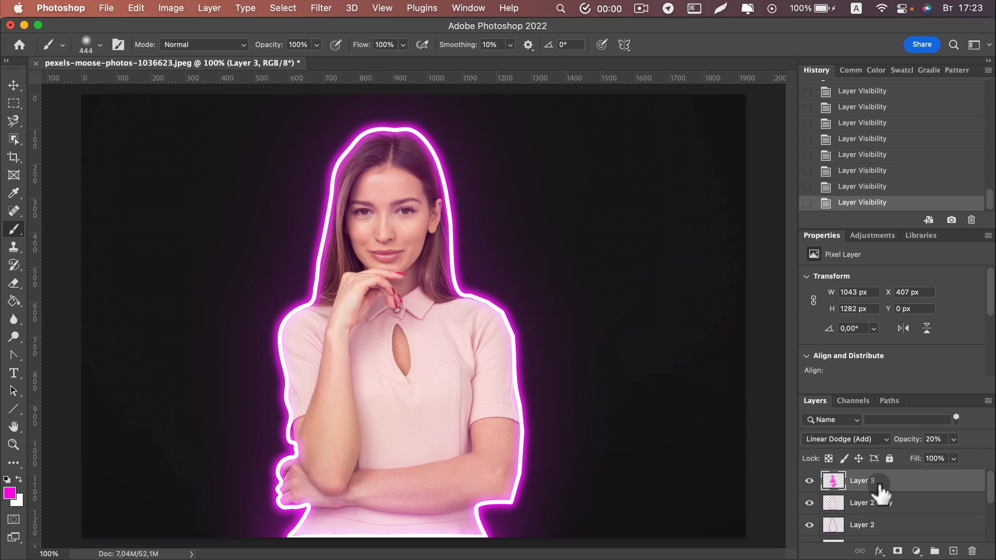
Try lowering the opacity of Layer 1, the white outline, to about 79%.
{"action": "scroll", "coordinate": [881, 488], "scroll_direction": "down", "scroll_amount": 2}
{"action": "left_click", "coordinate": [895, 517]}
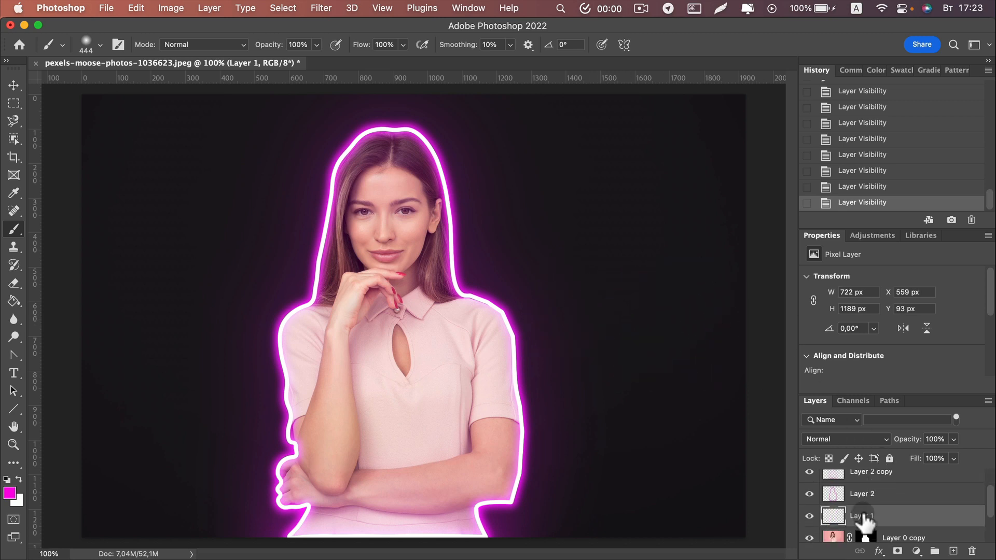
{"action": "left_click", "coordinate": [809, 516]}
{"action": "left_click", "coordinate": [809, 516]}
{"action": "left_click", "coordinate": [954, 440]}
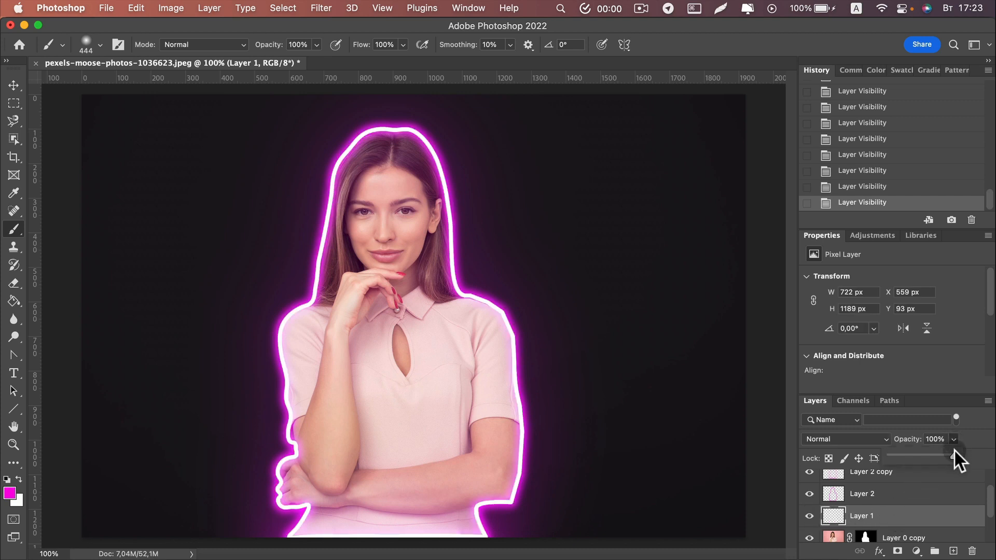
{"action": "left_click_drag", "start_coordinate": [945, 455], "coordinate": [942, 455]}
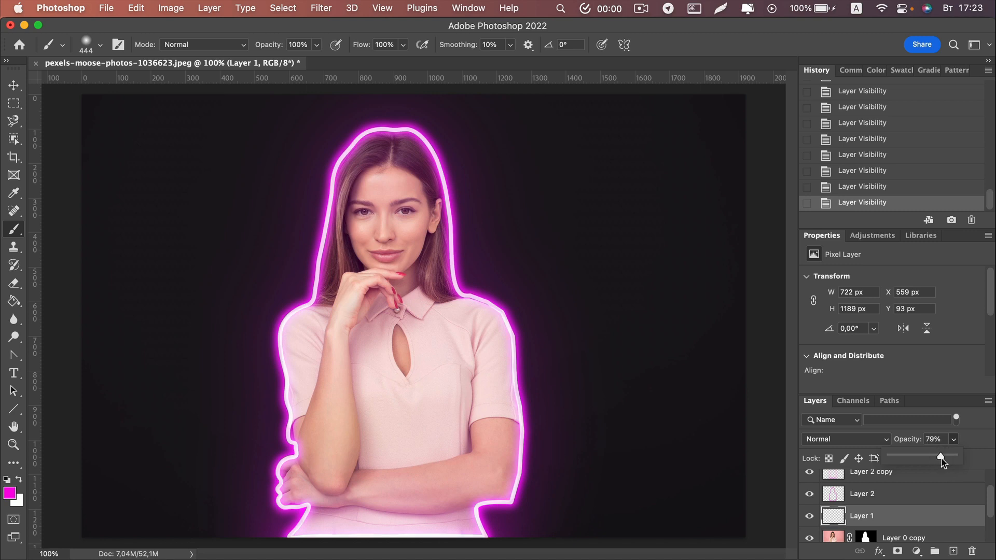
{"action": "left_click_drag", "start_coordinate": [941, 455], "coordinate": [942, 459]}
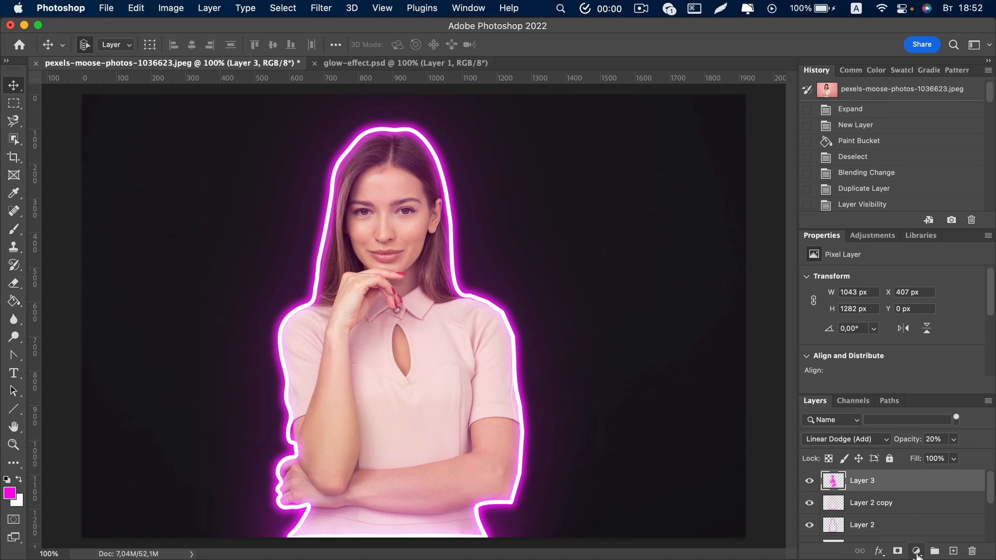
Add a Curves adjustment layer above Layer 3 and shape a gentle S-curve that darkens the shadows and slightly brightens the highlights.
{"action": "left_click", "coordinate": [917, 550]}
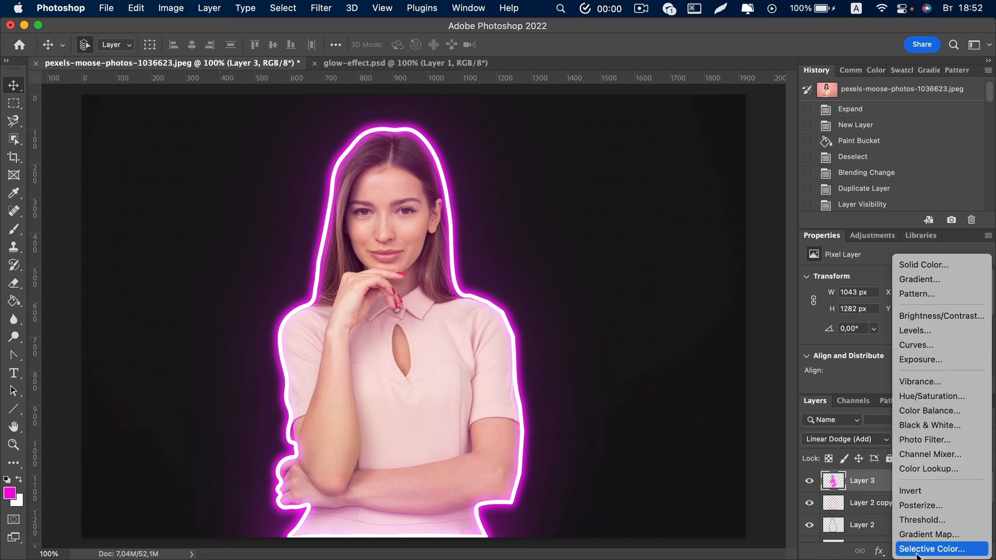
{"action": "left_click", "coordinate": [944, 350]}
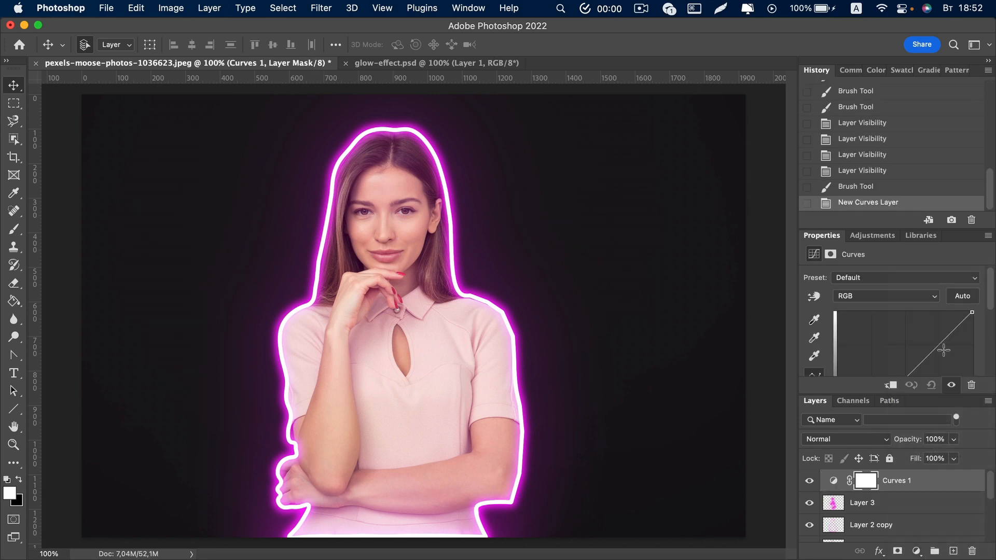
{"action": "scroll", "coordinate": [943, 349], "scroll_direction": "down", "scroll_amount": 2}
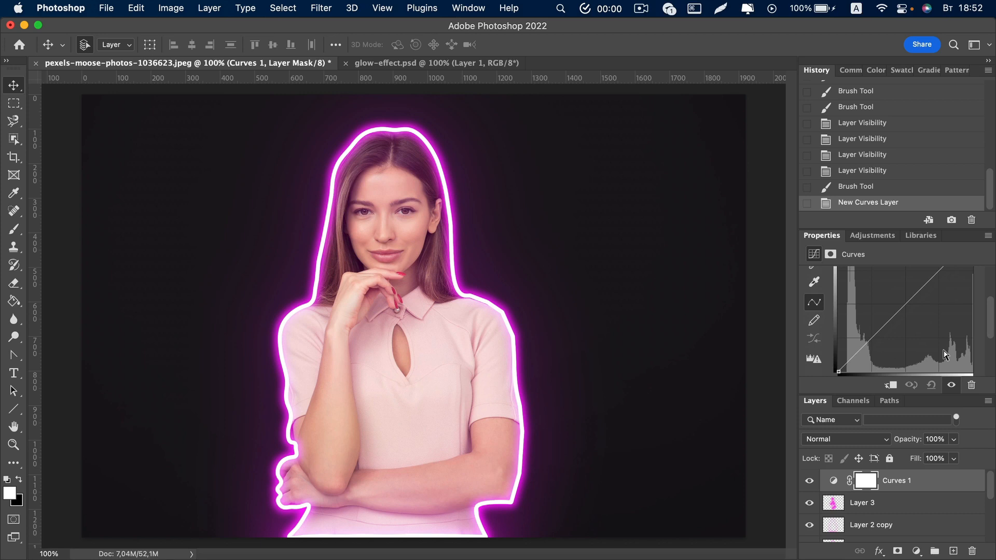
{"action": "scroll", "coordinate": [917, 347], "scroll_direction": "up", "scroll_amount": 2}
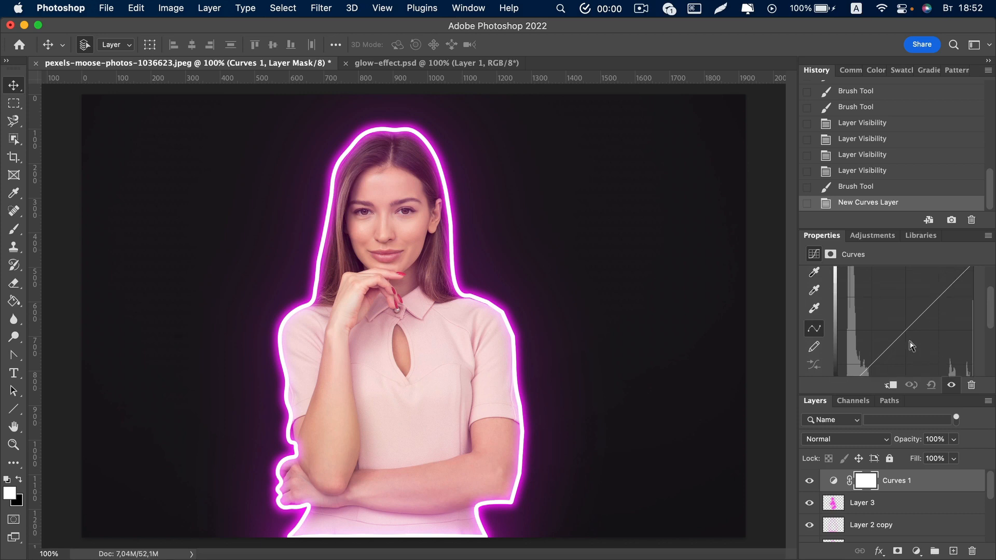
{"action": "left_click", "coordinate": [882, 354]}
{"action": "left_click_drag", "start_coordinate": [881, 354], "coordinate": [887, 358]}
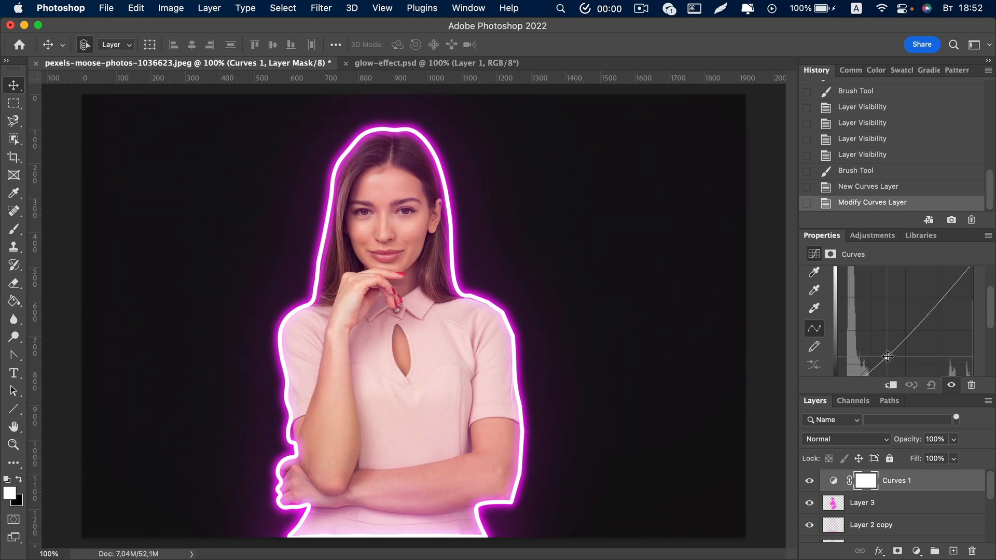
{"action": "left_click_drag", "start_coordinate": [951, 291], "coordinate": [943, 288]}
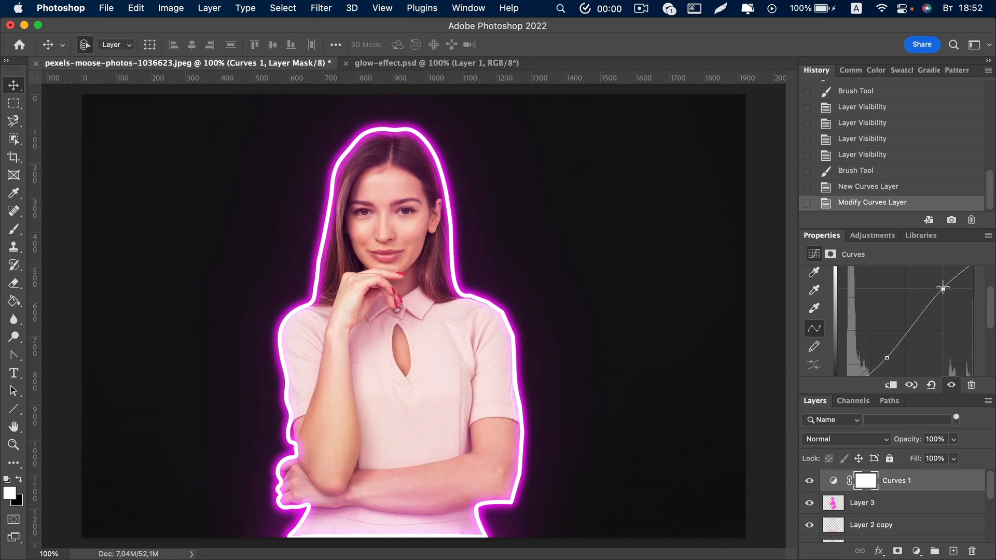
{"action": "left_click_drag", "start_coordinate": [943, 288], "coordinate": [944, 290]}
{"action": "mouse_move", "coordinate": [943, 289]}
{"action": "left_mouse_down"}
{"action": "mouse_move", "coordinate": [926, 278]}
{"action": "mouse_move", "coordinate": [954, 306]}
{"action": "mouse_move", "coordinate": [940, 293]}
{"action": "left_mouse_up"}
{"action": "mouse_move", "coordinate": [888, 357]}
{"action": "left_mouse_down"}
{"action": "mouse_move", "coordinate": [876, 348]}
{"action": "mouse_move", "coordinate": [884, 355]}
{"action": "left_mouse_up"}
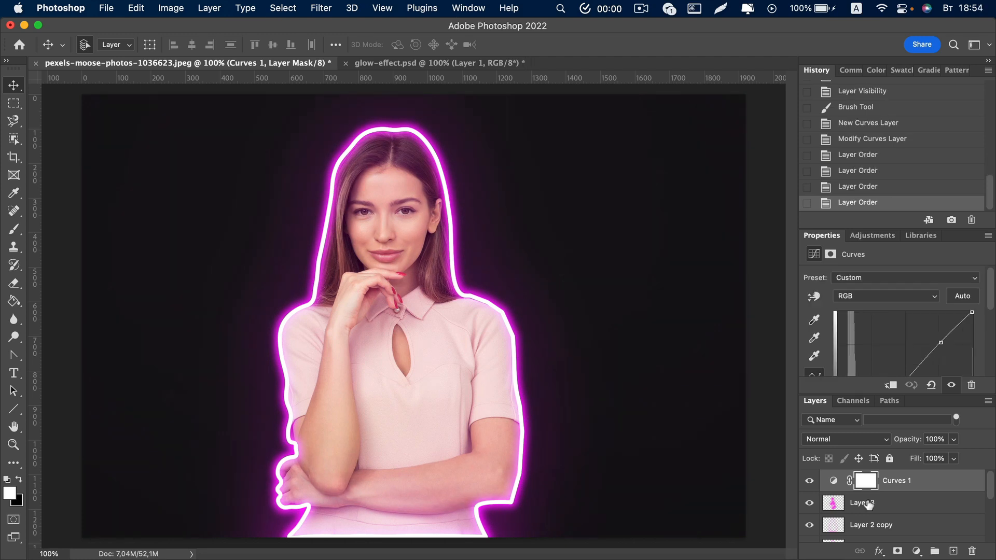
Soften the white outline on Layer 1 with a Gaussian Blur at a radius of about 4.2 pixels.
{"action": "scroll", "coordinate": [868, 505], "scroll_direction": "down", "scroll_amount": 4}
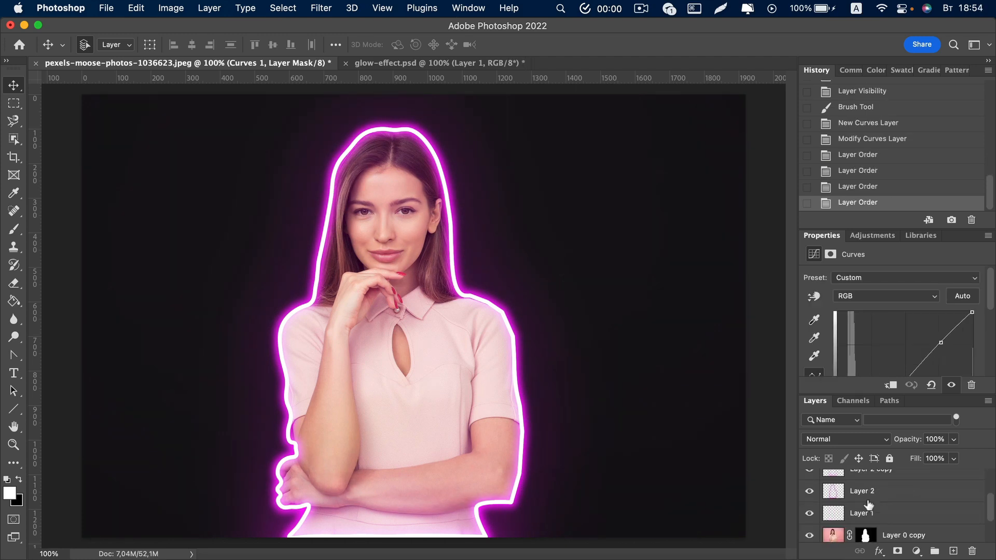
{"action": "left_click", "coordinate": [810, 514]}
{"action": "left_click", "coordinate": [810, 514]}
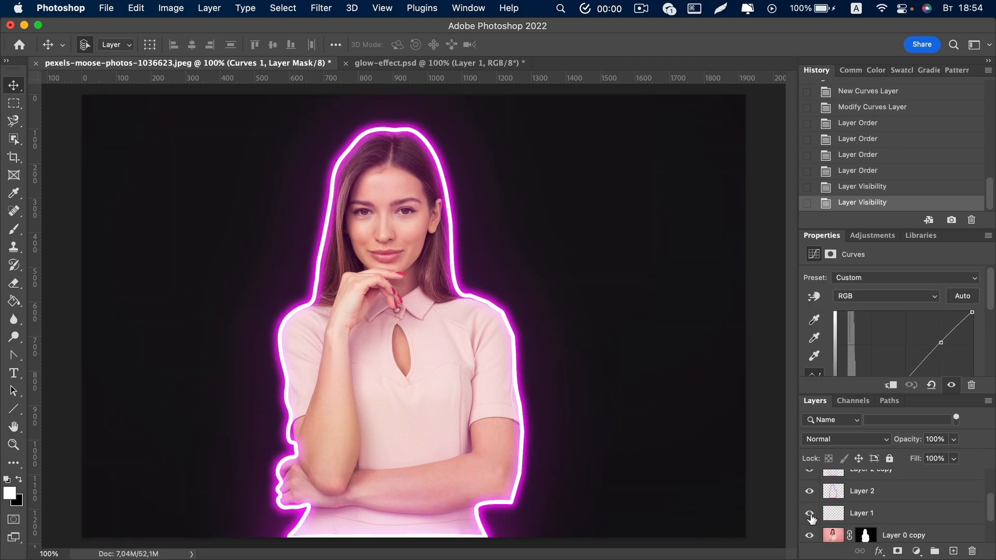
{"action": "left_click", "coordinate": [862, 514]}
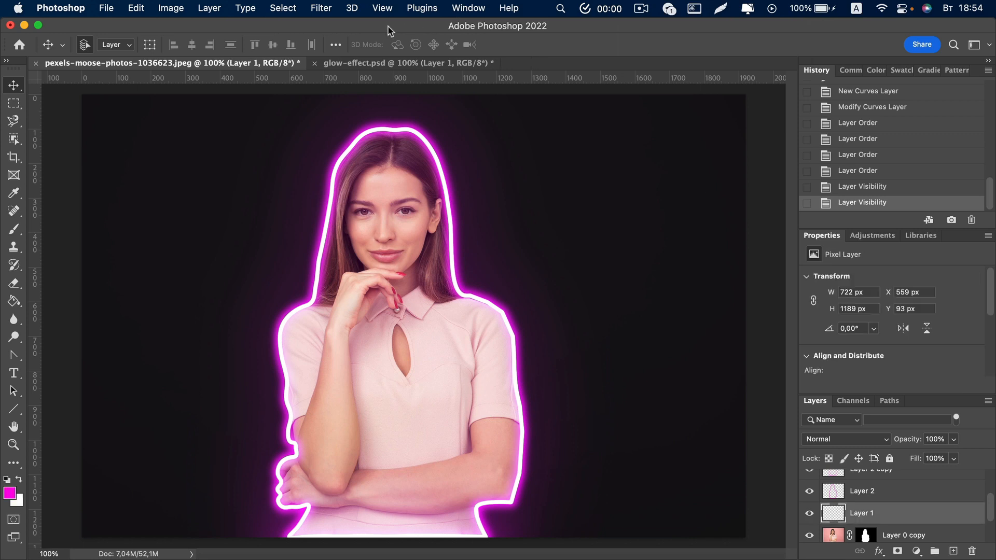
{"action": "left_click", "coordinate": [318, 10]}
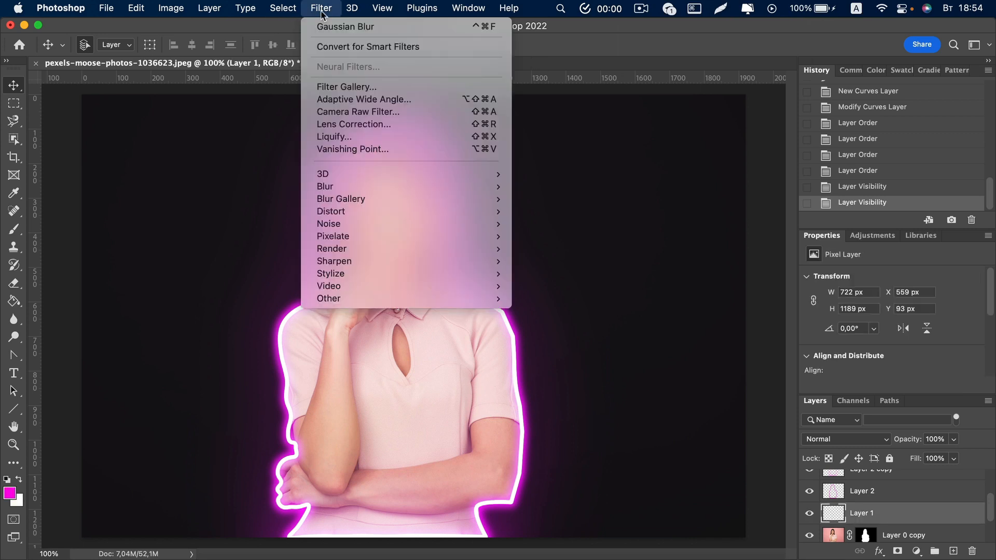
{"action": "mouse_move", "coordinate": [381, 185]}
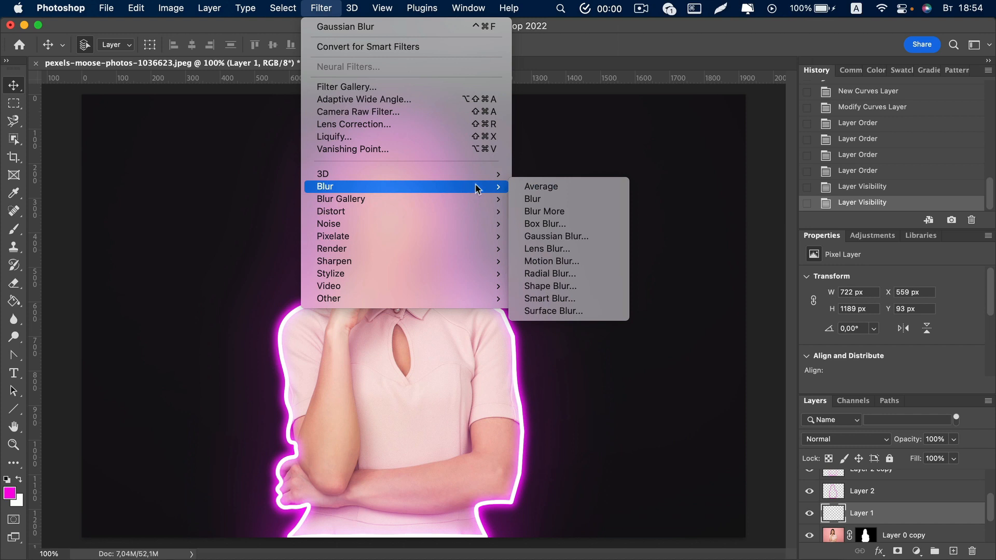
{"action": "left_click", "coordinate": [550, 238]}
{"action": "left_click_drag", "start_coordinate": [839, 339], "coordinate": [786, 339]}
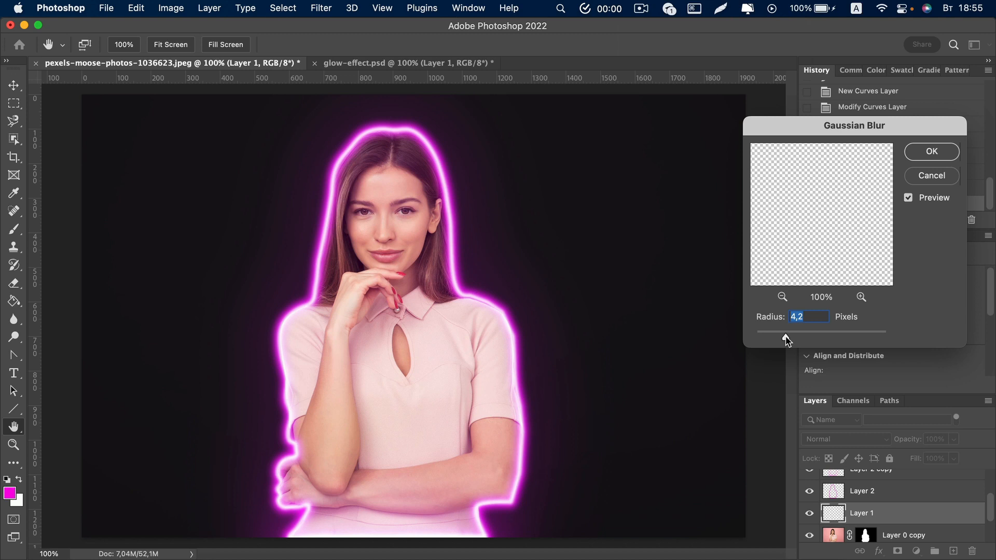
{"action": "left_click_drag", "start_coordinate": [787, 340], "coordinate": [789, 340]}
{"action": "left_click", "coordinate": [928, 153]}
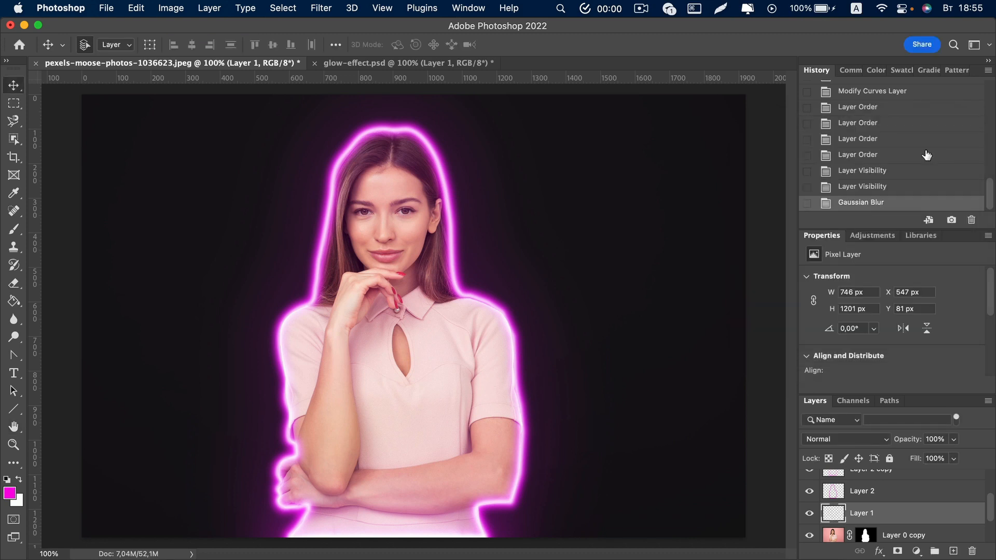